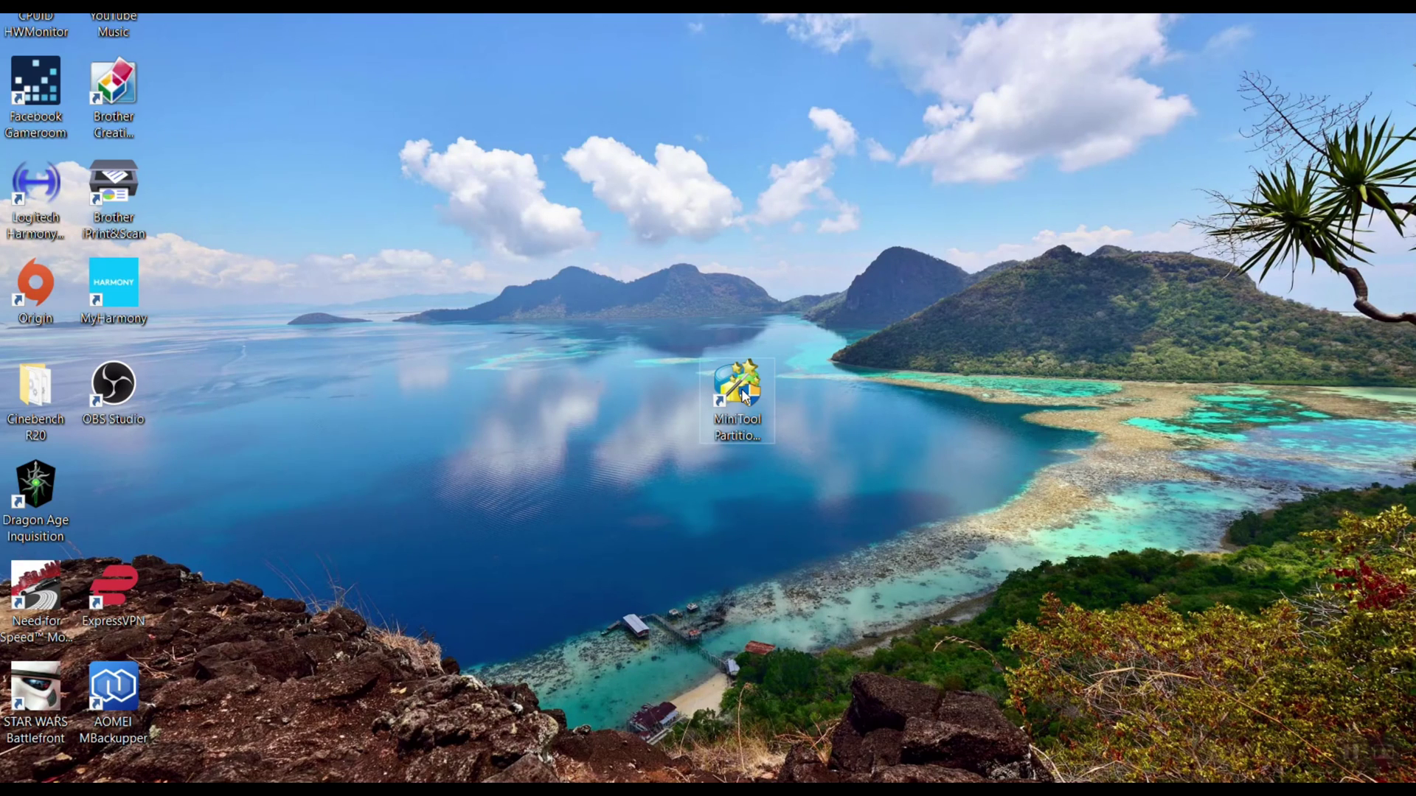
Step: Launch MiniTool Partition Wizard, dismiss the launch error, and stop the ShadowMaker promotional message from showing again
{"action": "left_click", "coordinate": [745, 396]}
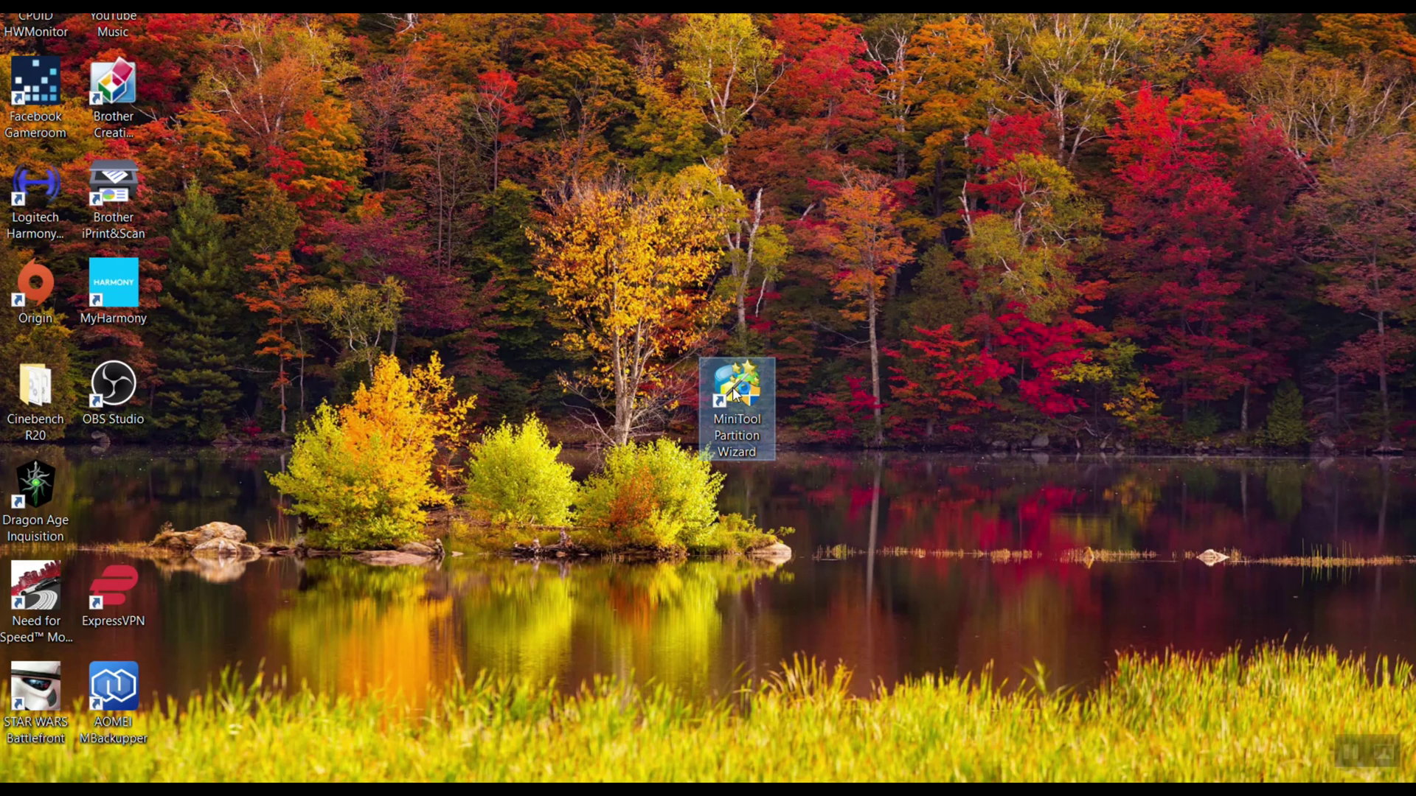
{"action": "double_click", "coordinate": [734, 393]}
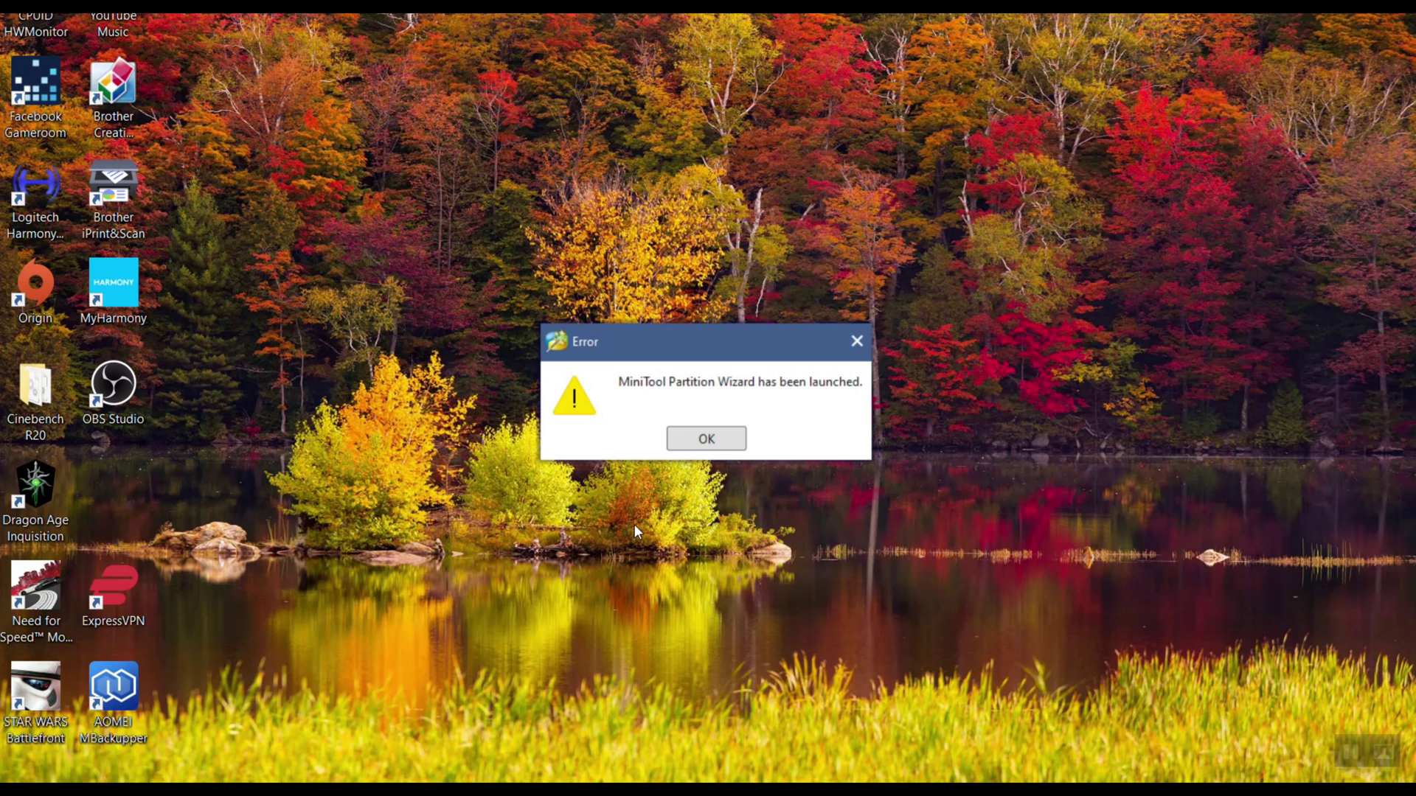
{"action": "left_click", "coordinate": [704, 439]}
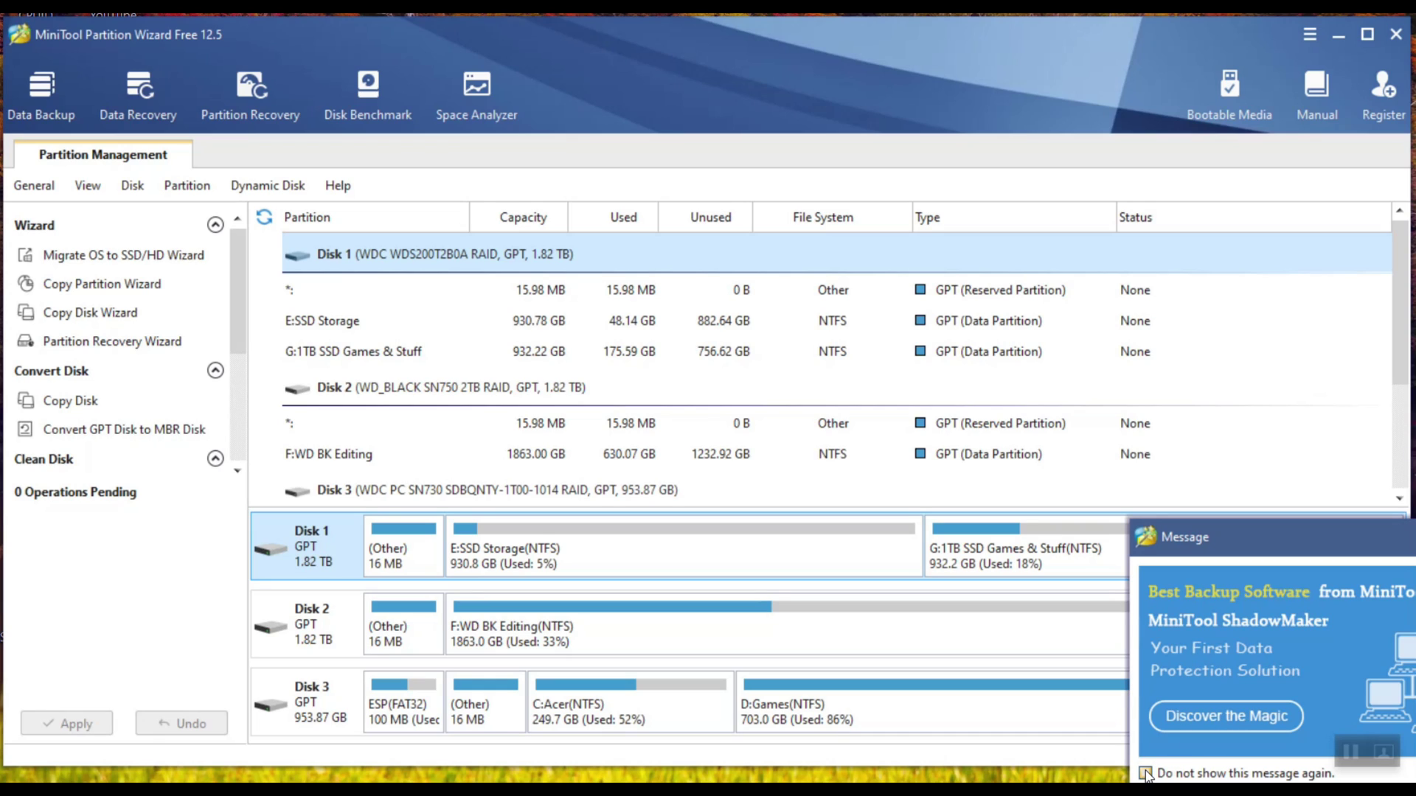
{"action": "left_click", "coordinate": [1145, 773]}
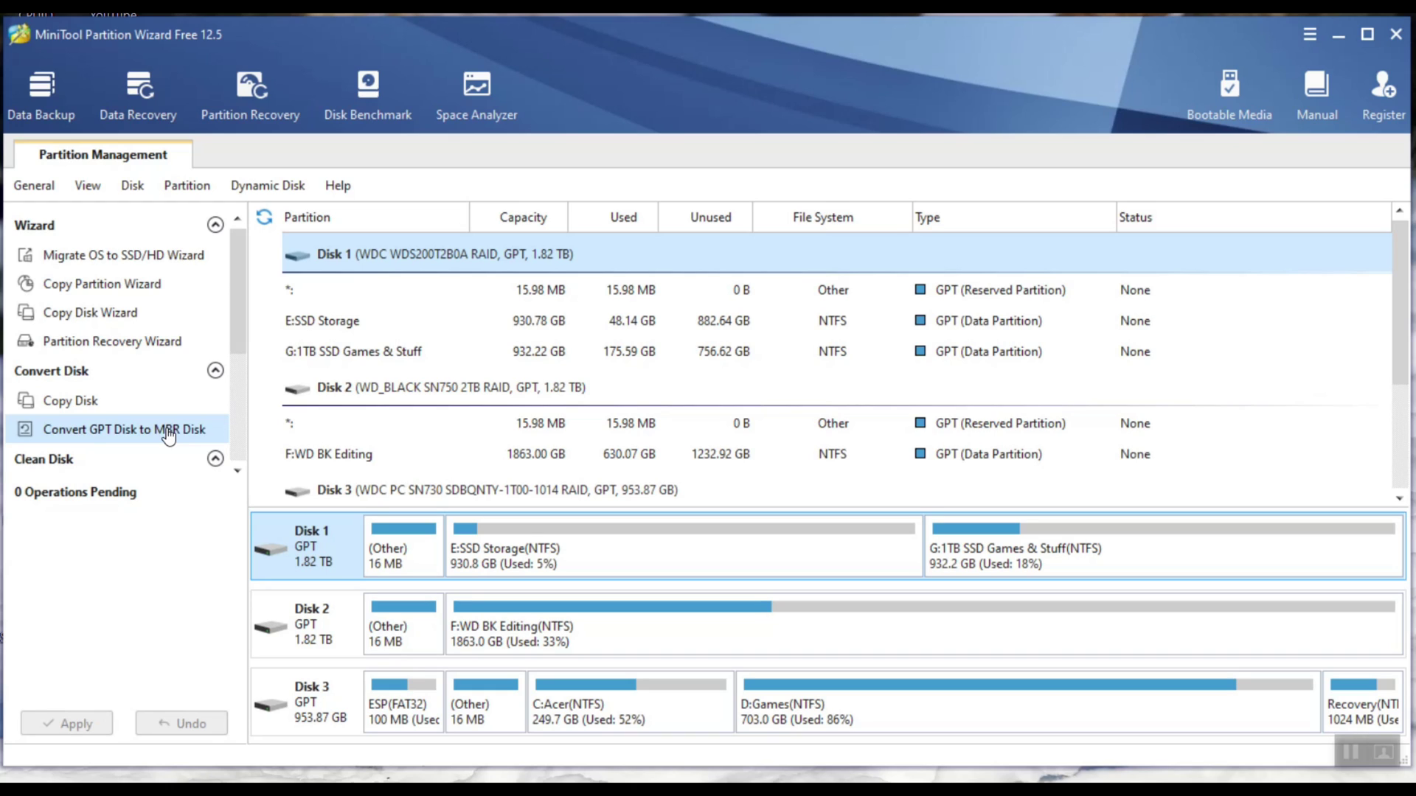
Step: Examine the general commands, the disk map location and language options, and the disk operations available for Disk 1
{"action": "left_click", "coordinate": [35, 187]}
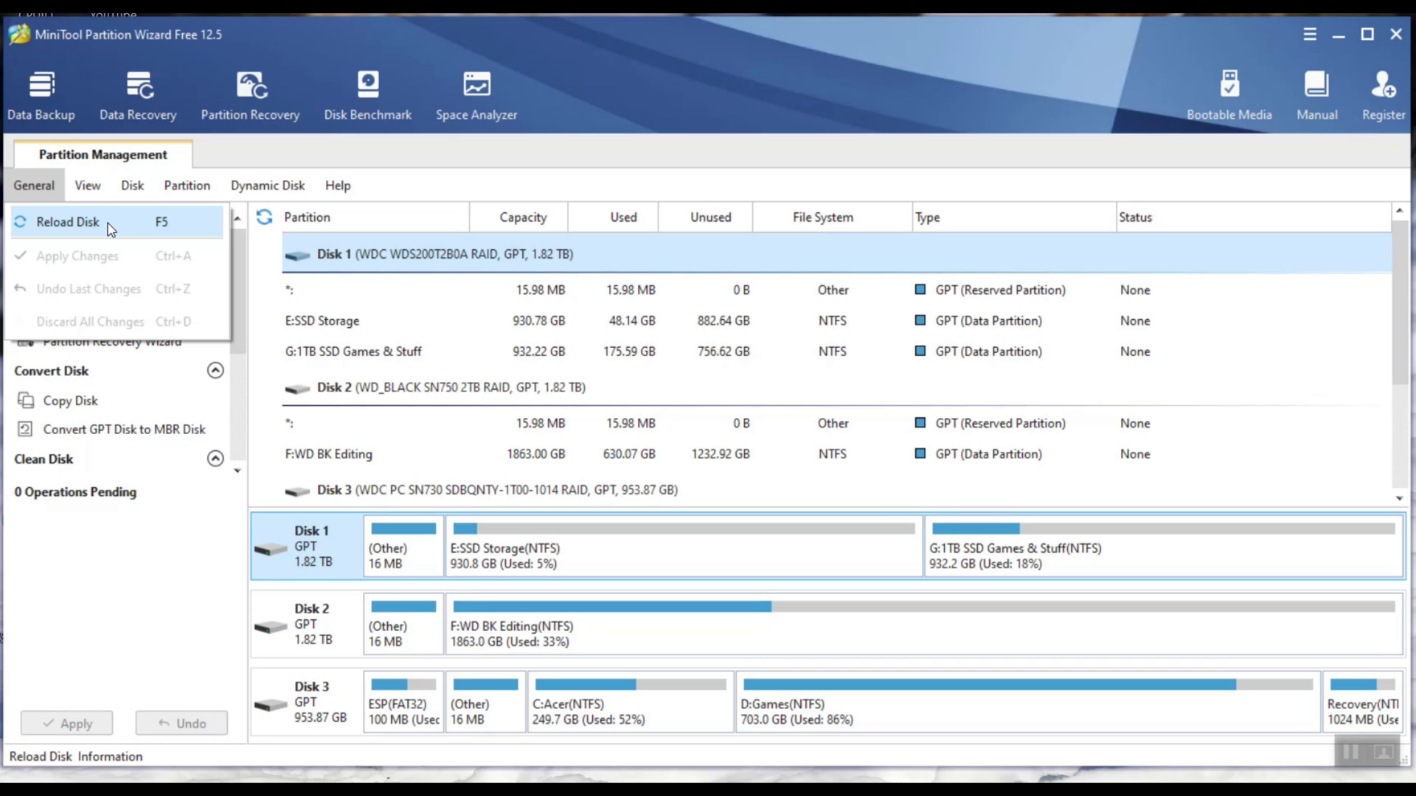
{"action": "mouse_move", "coordinate": [94, 189]}
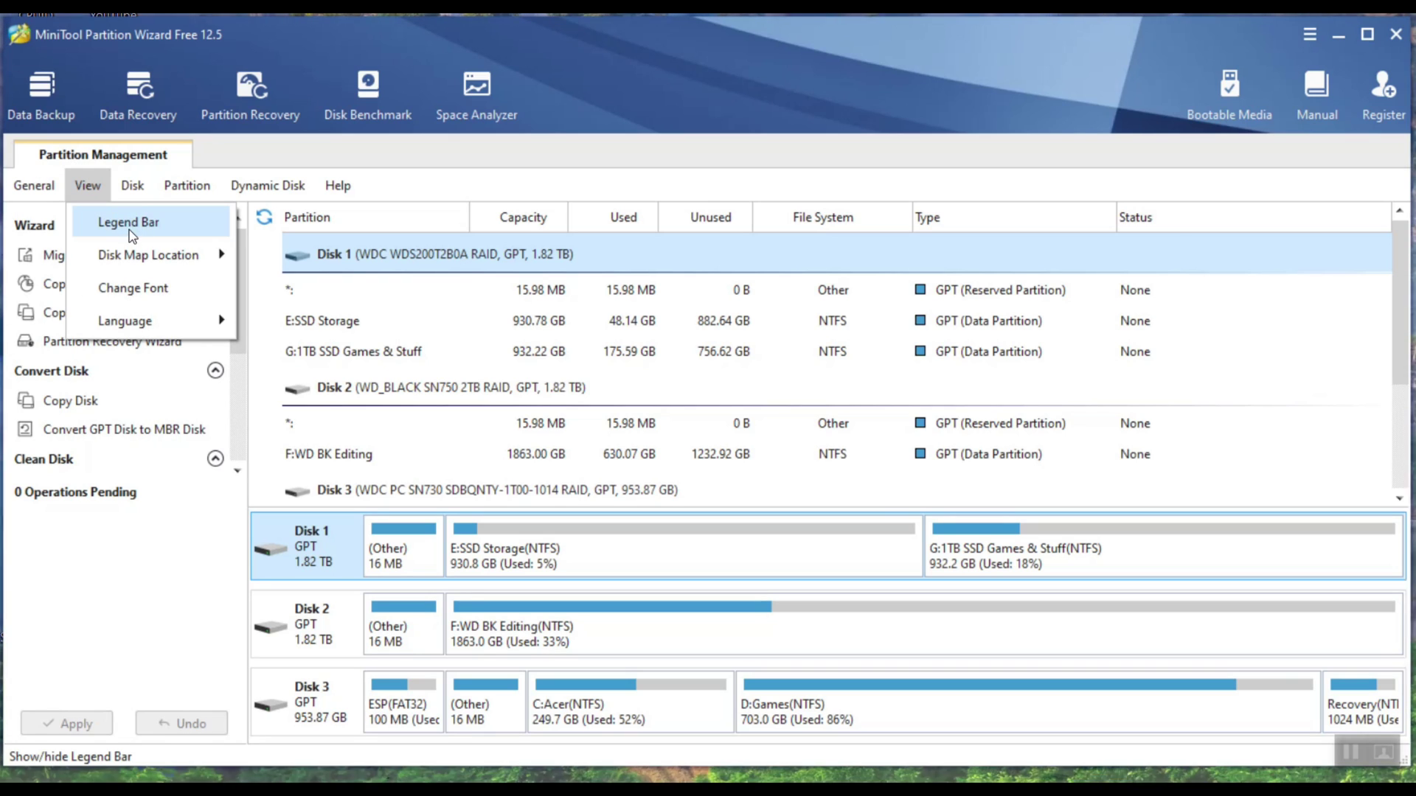
{"action": "mouse_move", "coordinate": [177, 257]}
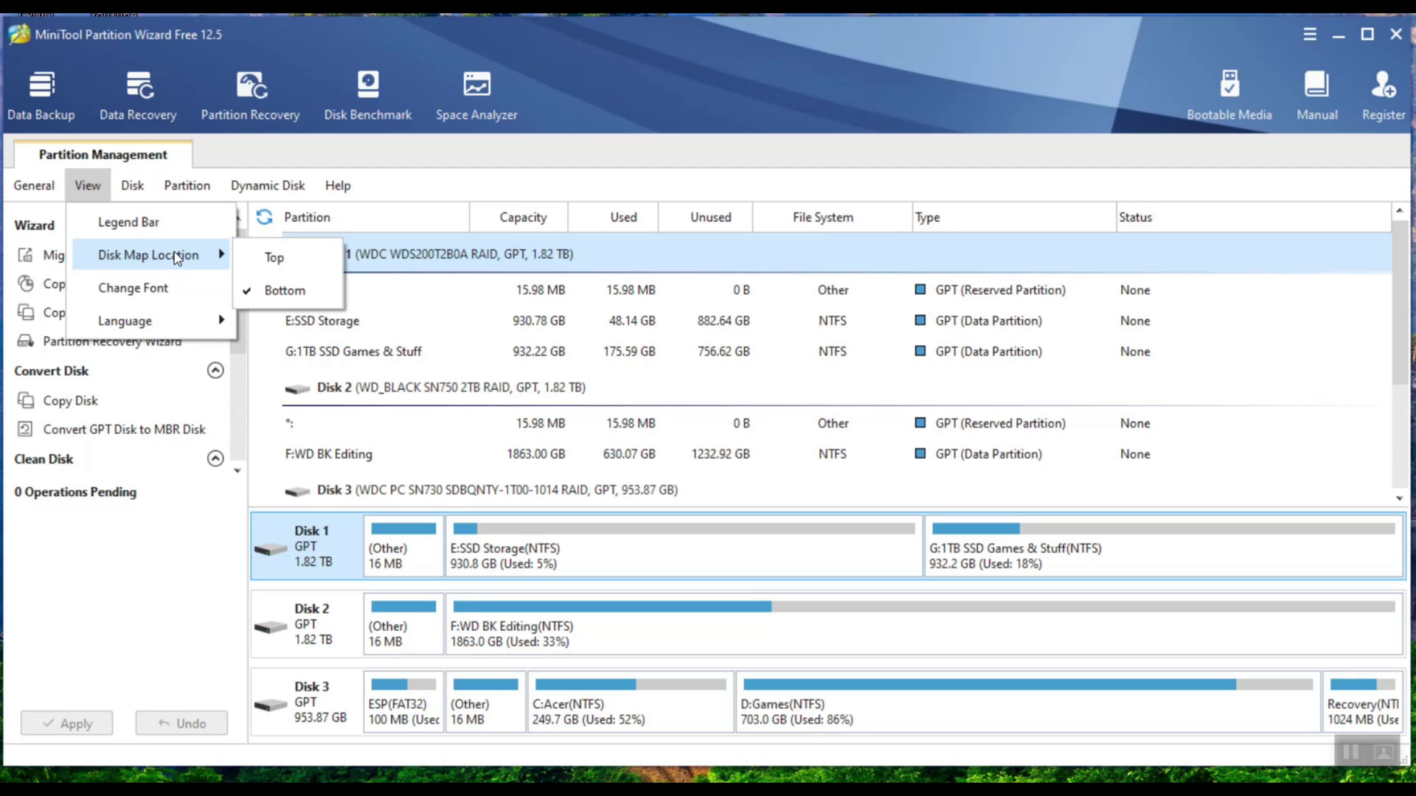
{"action": "mouse_move", "coordinate": [186, 185]}
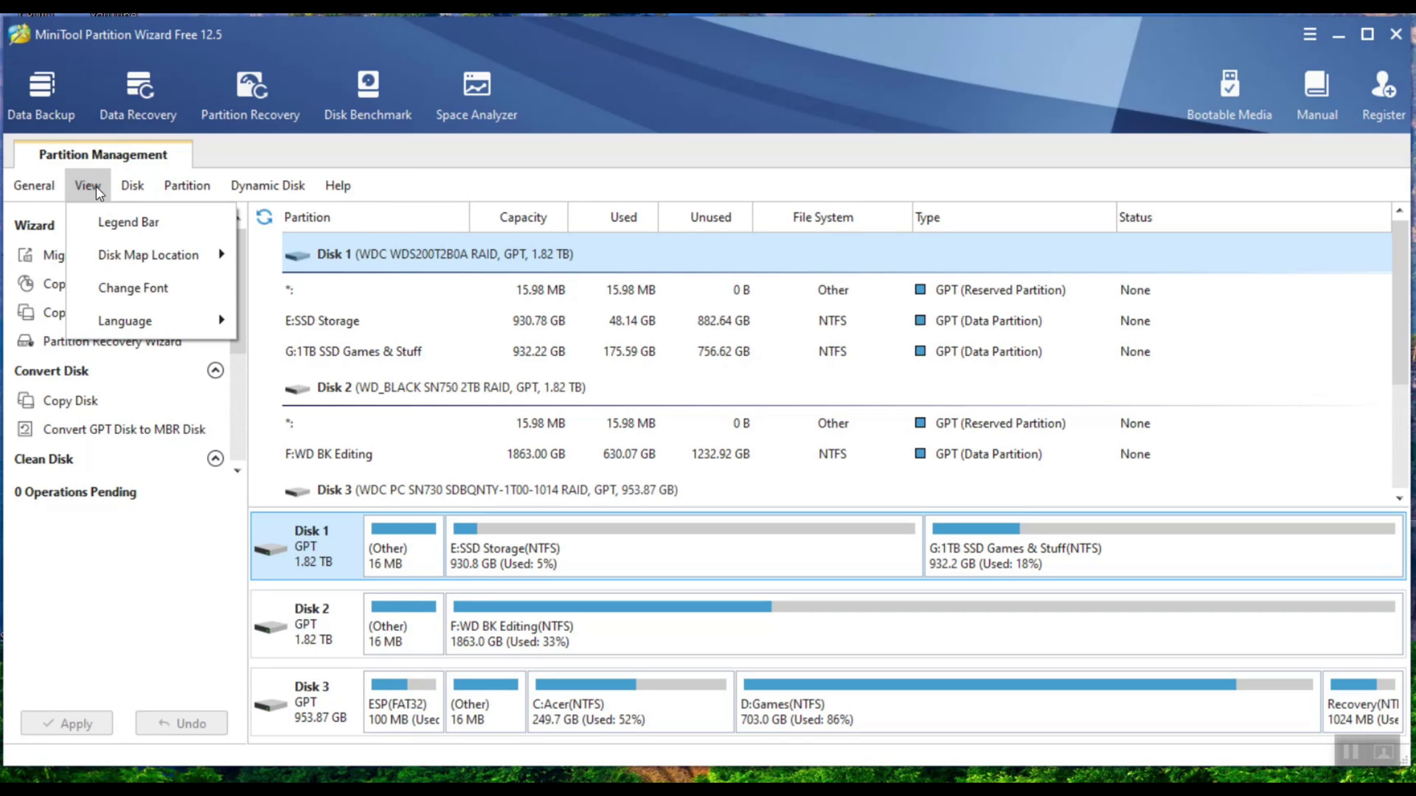
{"action": "mouse_move", "coordinate": [121, 258]}
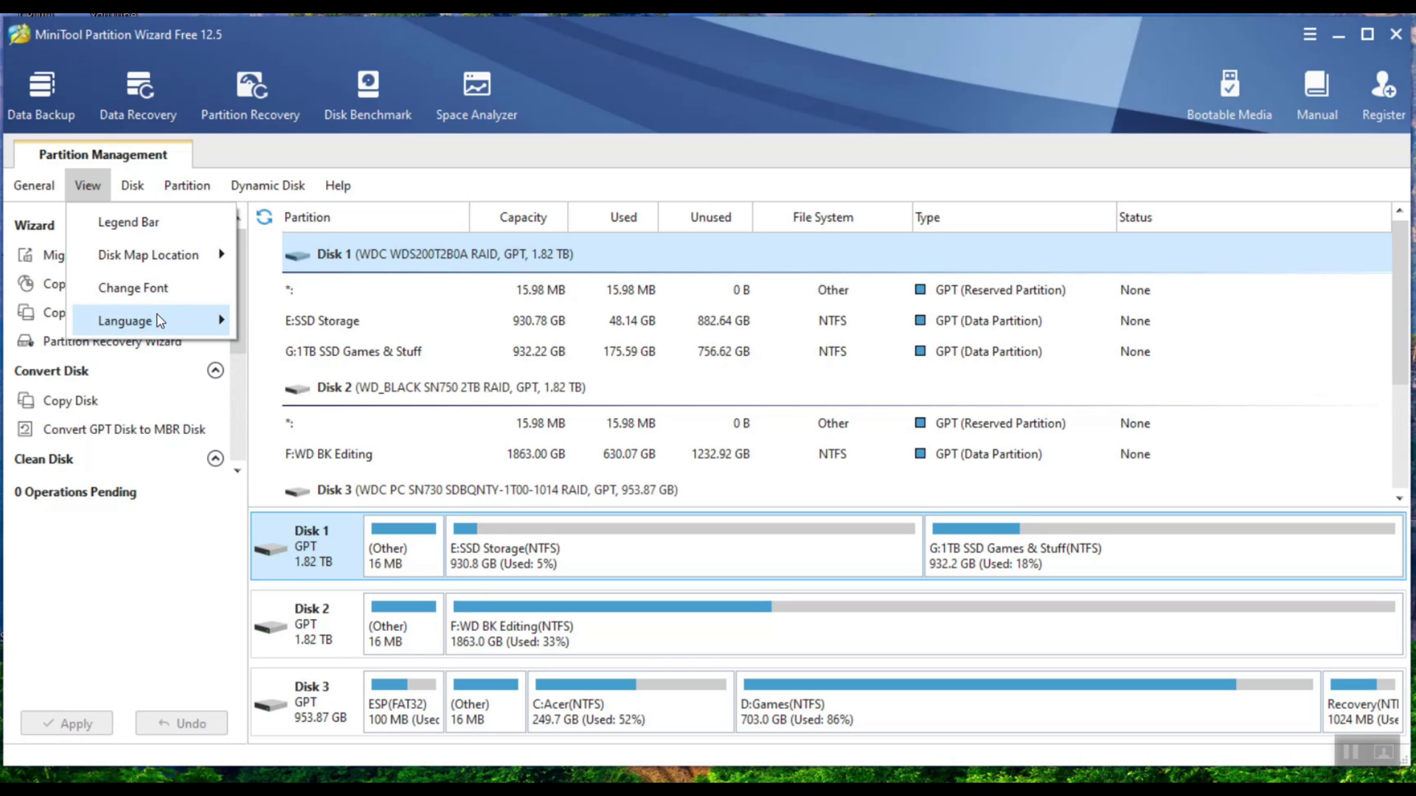
{"action": "mouse_move", "coordinate": [170, 325]}
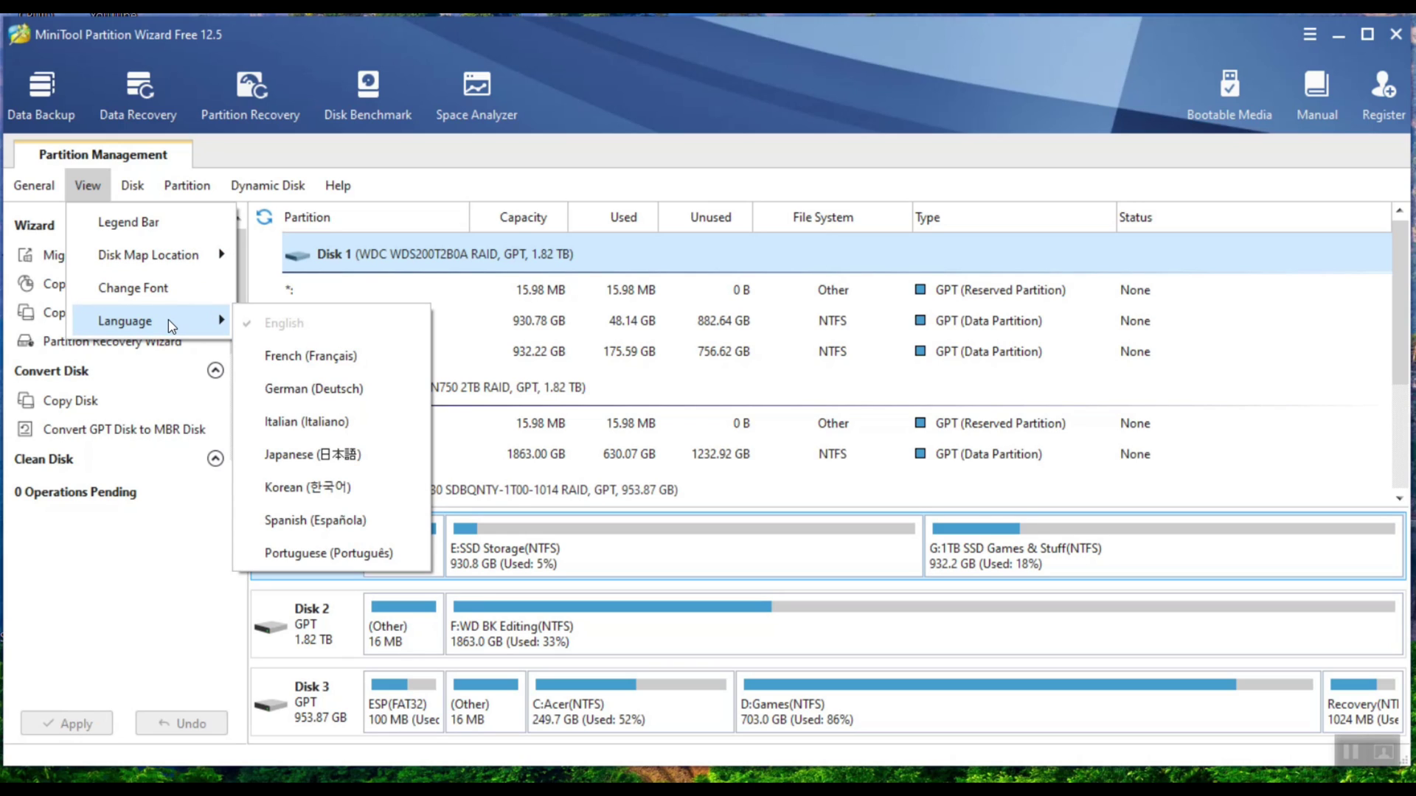
{"action": "left_click", "coordinate": [142, 195]}
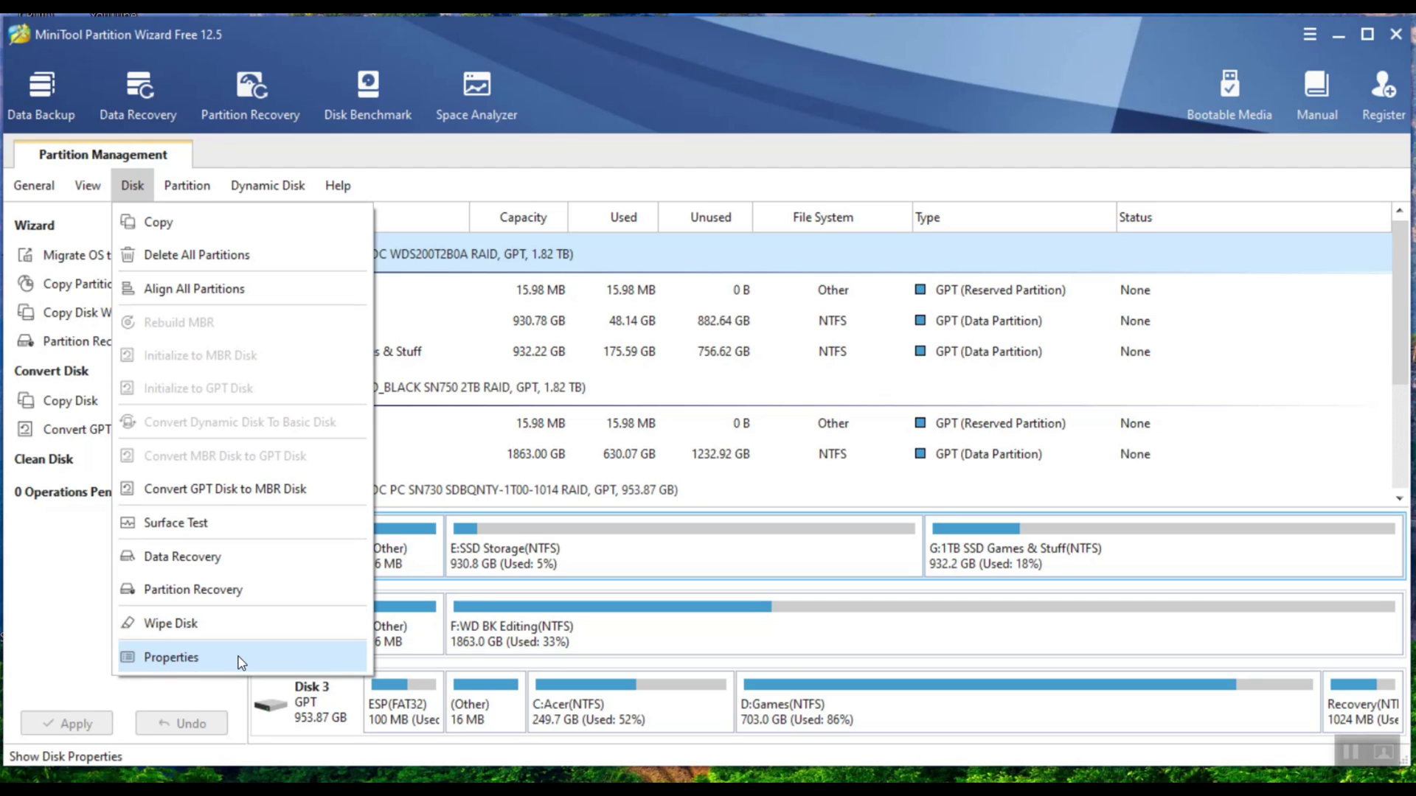
{"action": "left_click", "coordinate": [196, 190]}
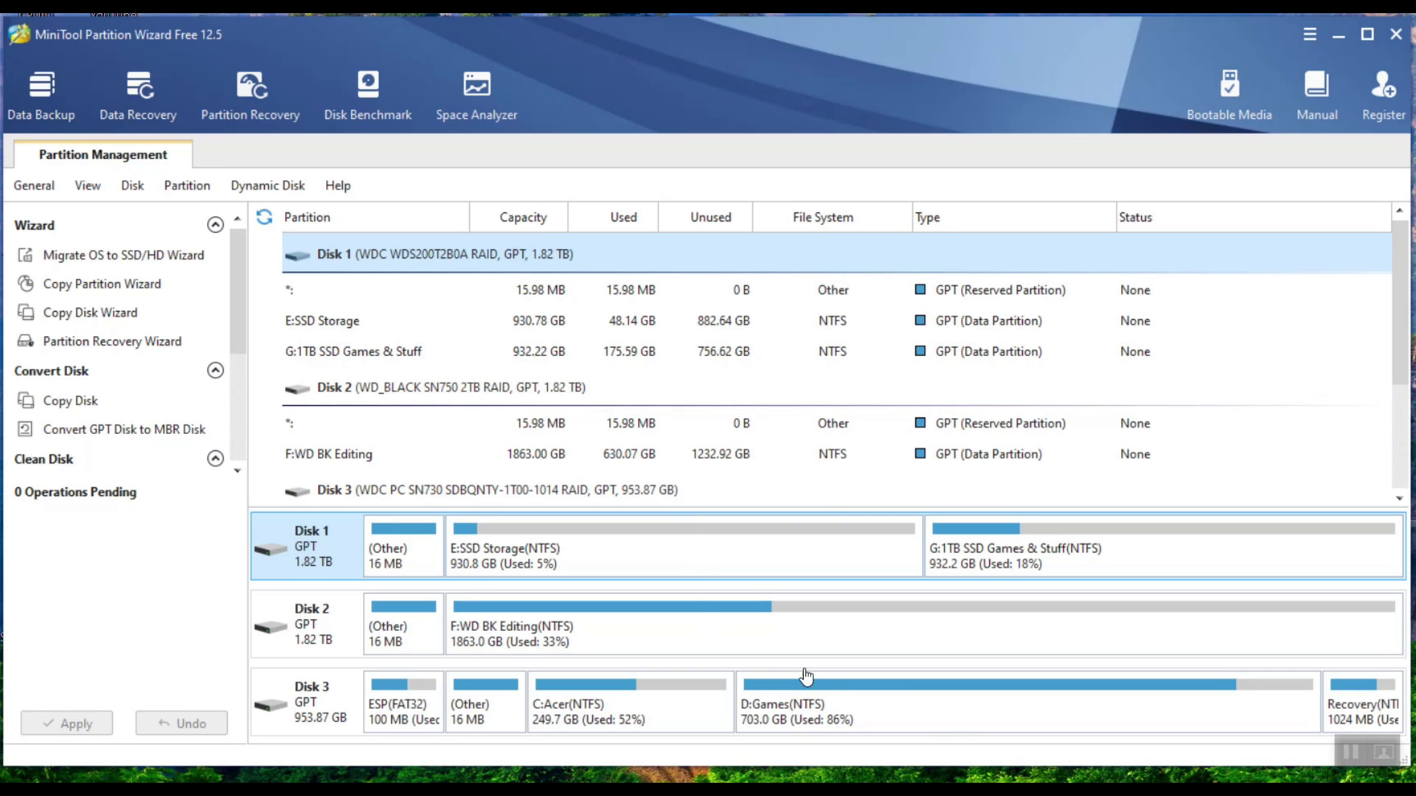
Step: Select the D:Games partition on Disk 3 and review the partition operations available for it
{"action": "left_click", "coordinate": [917, 717]}
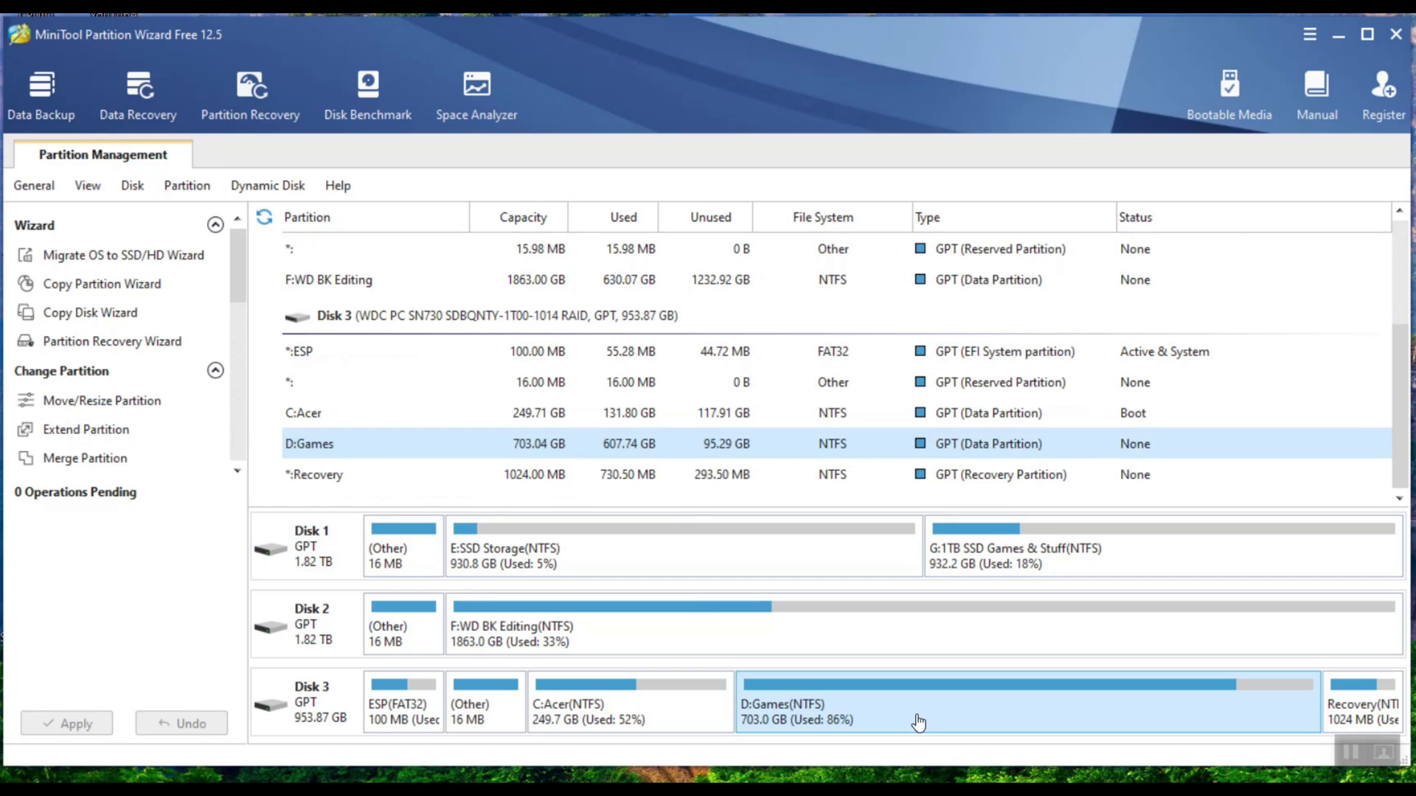
{"action": "left_click", "coordinate": [185, 187]}
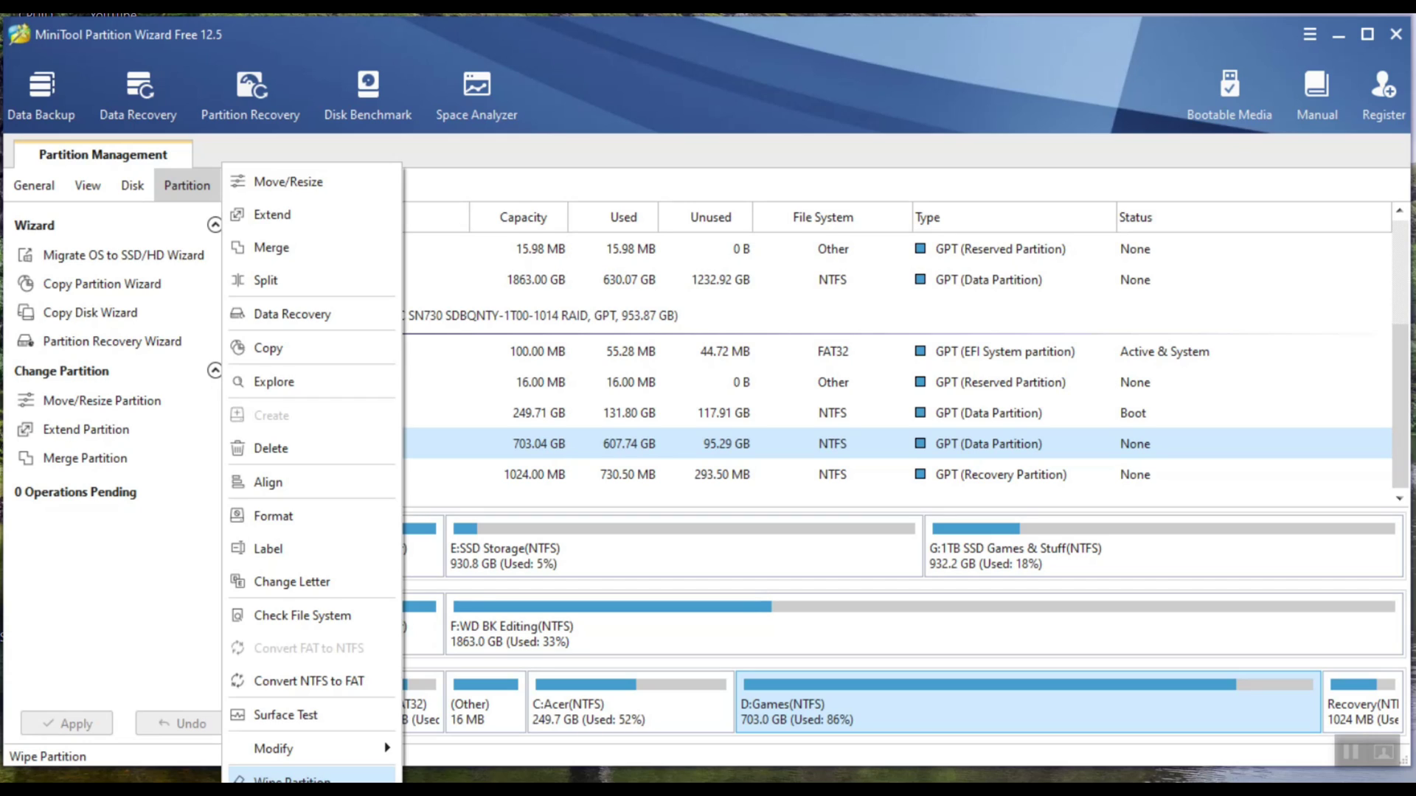
{"action": "mouse_move", "coordinate": [329, 750]}
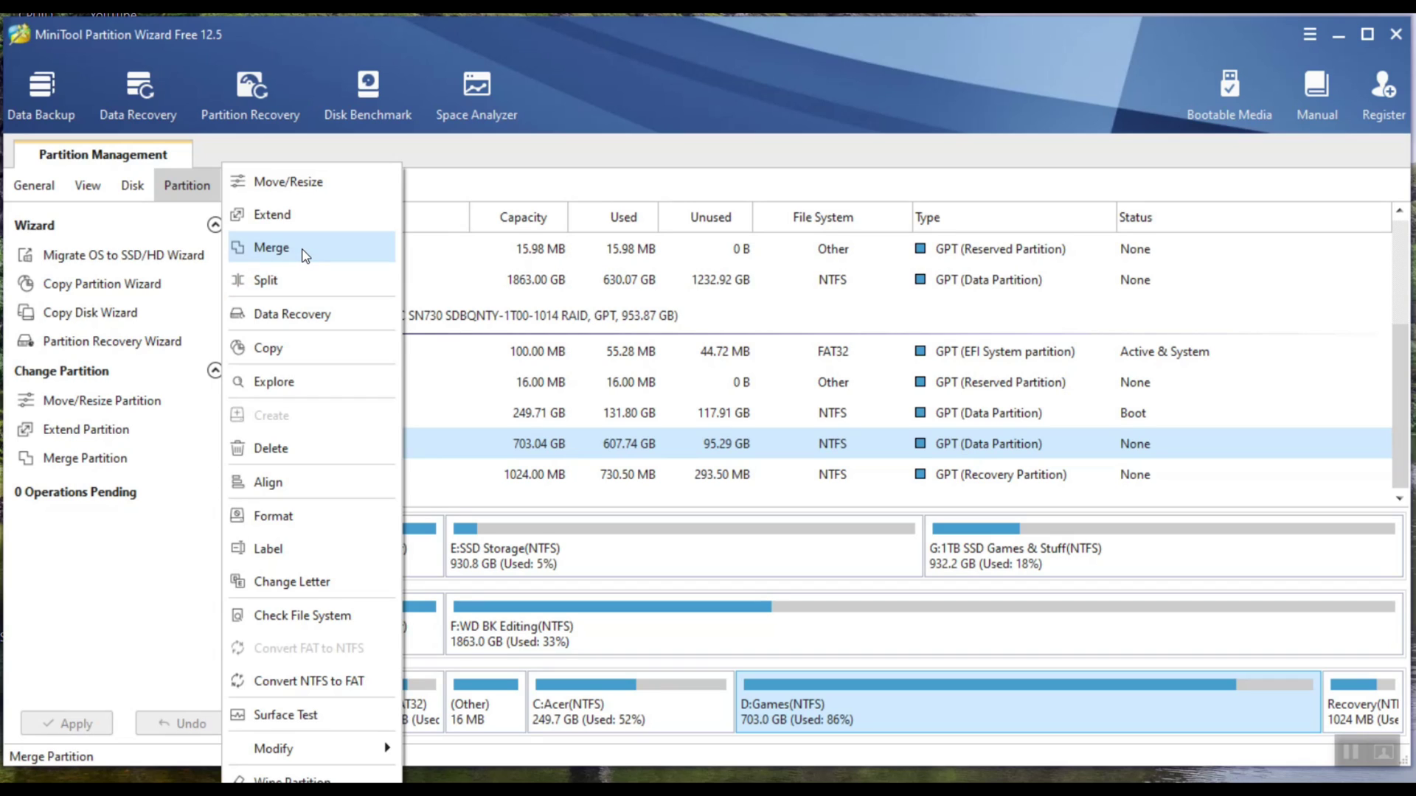
{"action": "left_click", "coordinate": [796, 581]}
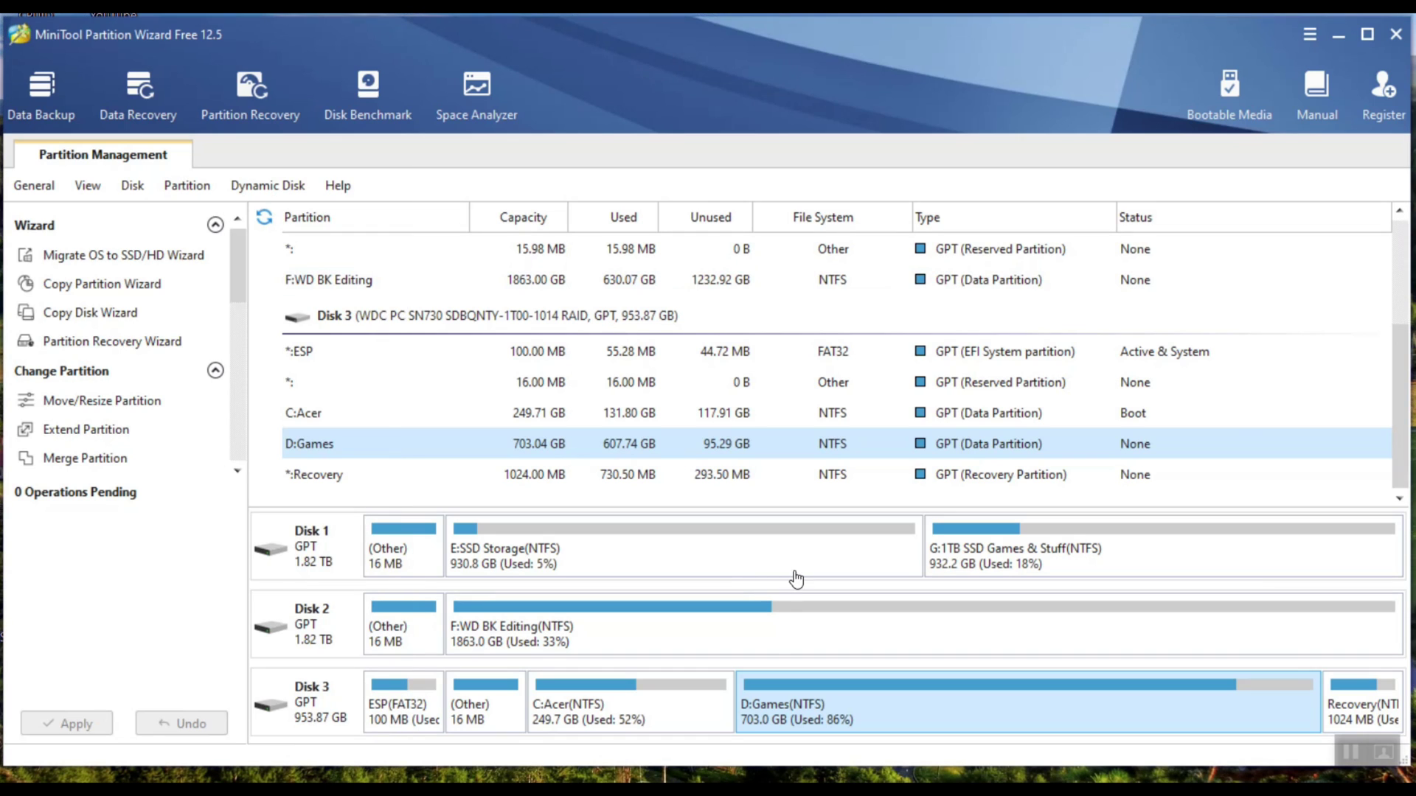
Step: Compare the adjacent C:Acer and D:Games partitions on Disk 3 as candidates for merging
{"action": "left_click", "coordinate": [683, 710]}
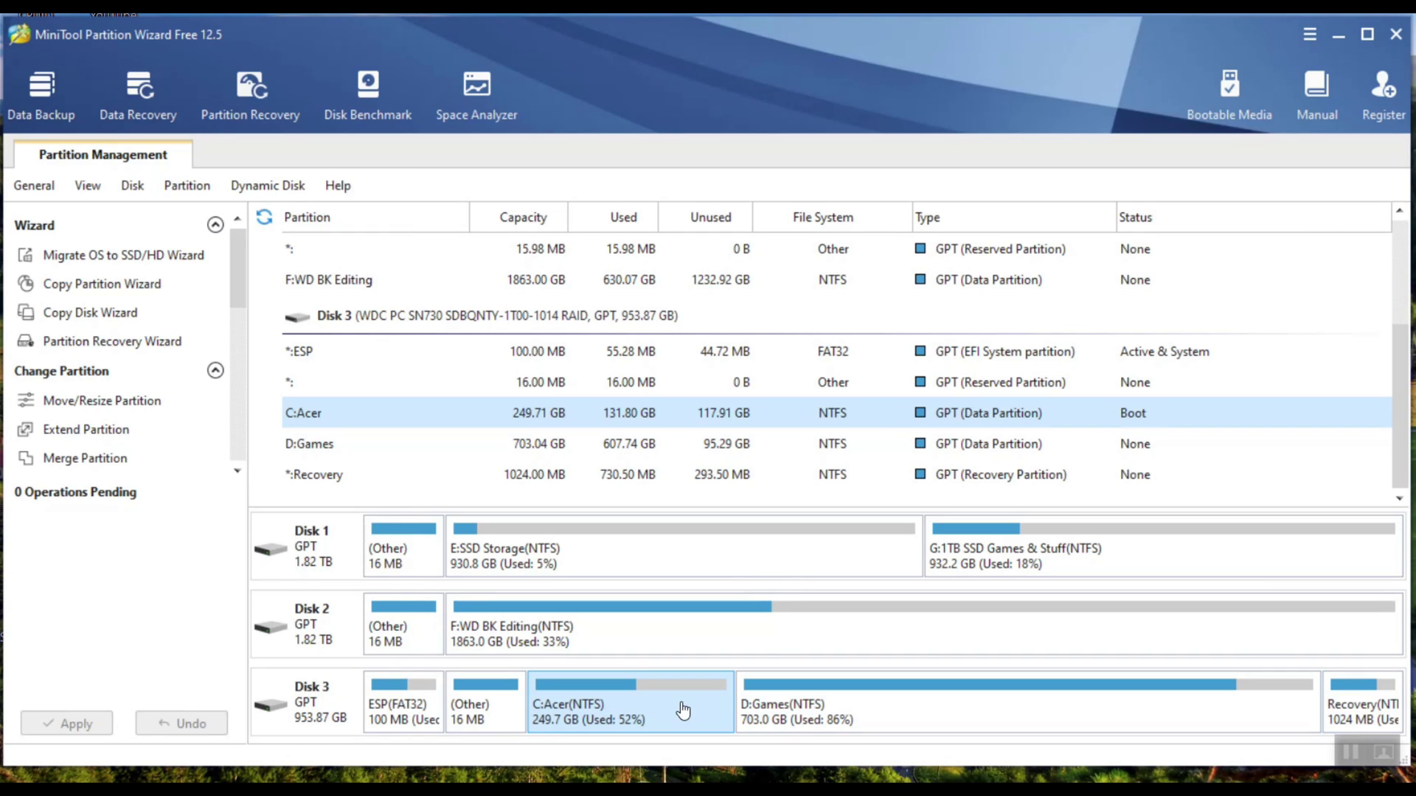
{"action": "left_click", "coordinate": [884, 709]}
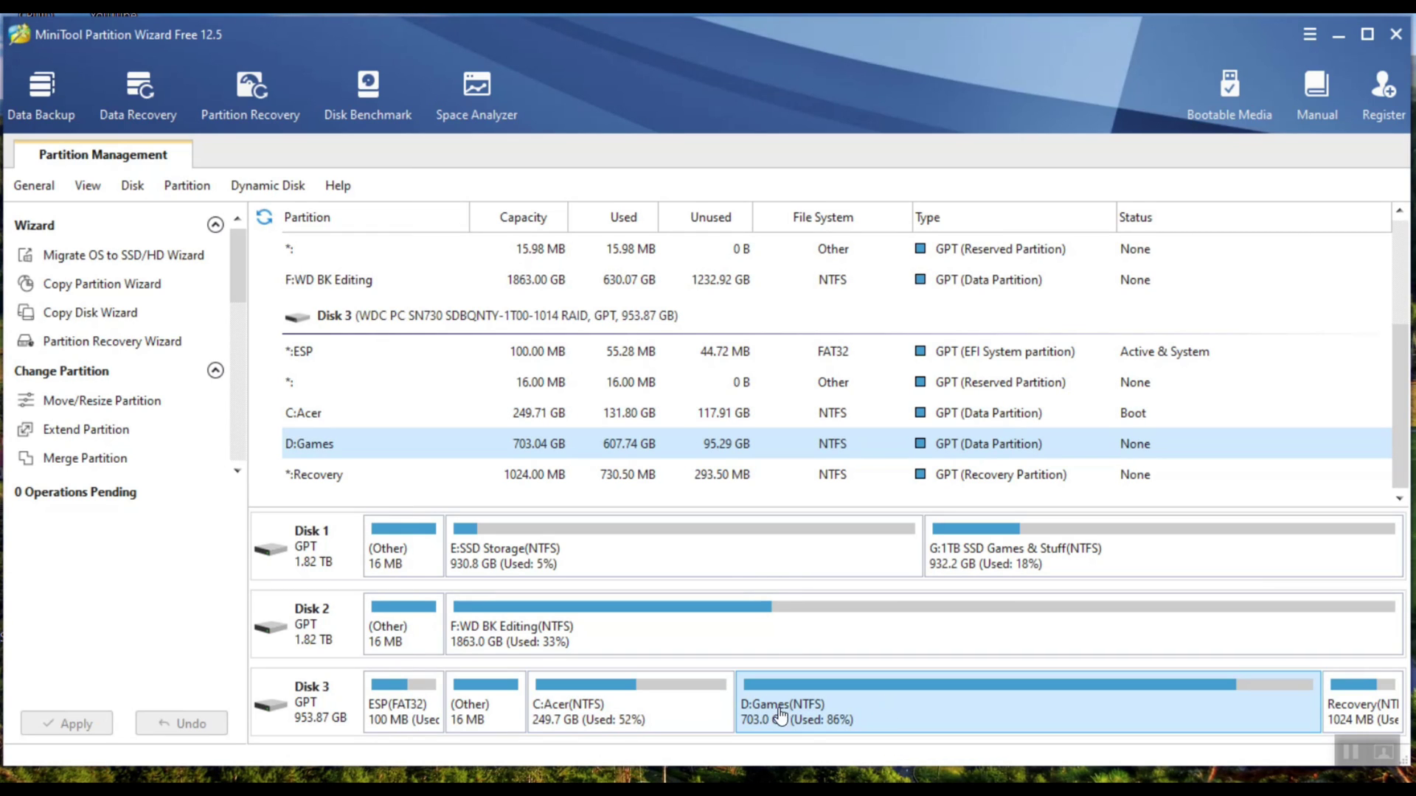
{"action": "left_click", "coordinate": [685, 714]}
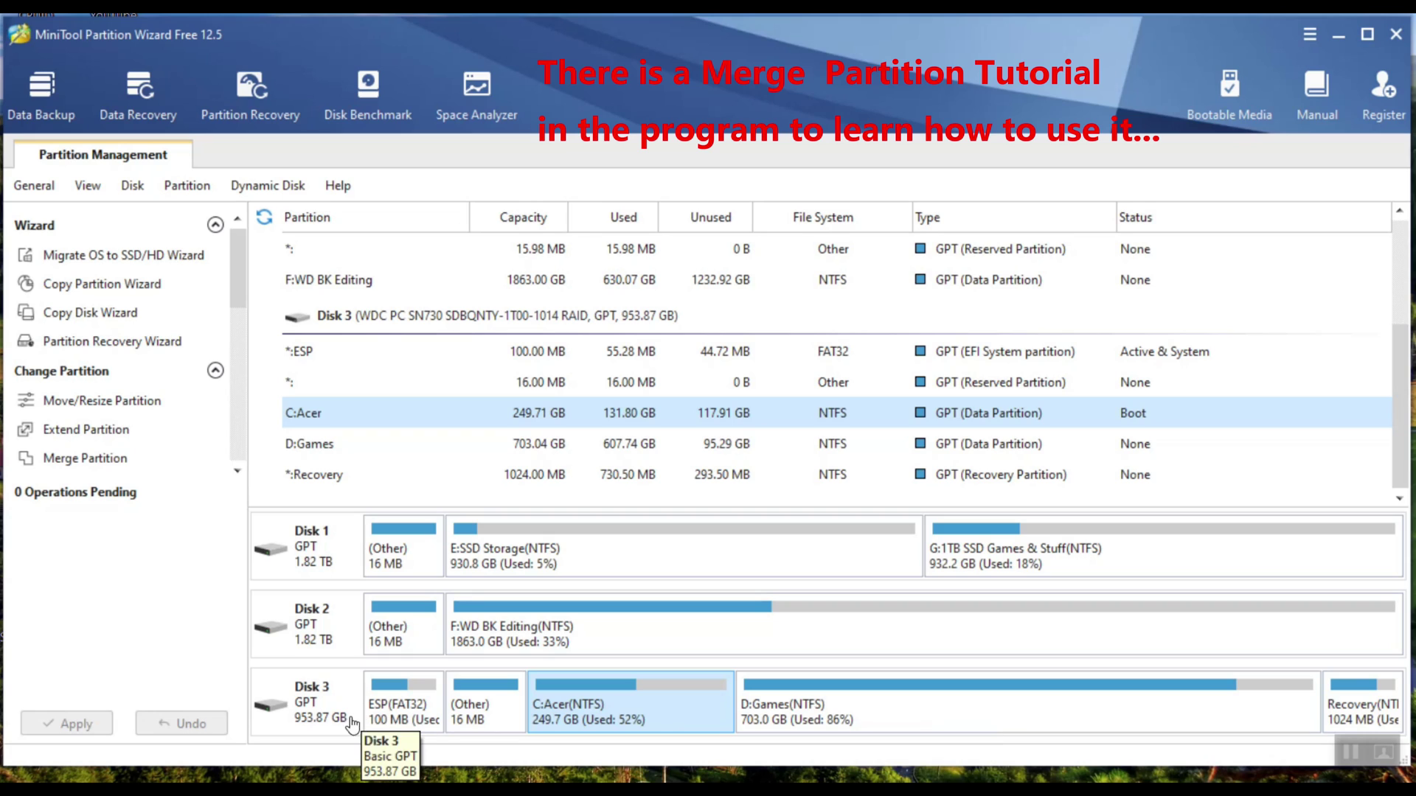
{"action": "left_click", "coordinate": [863, 710]}
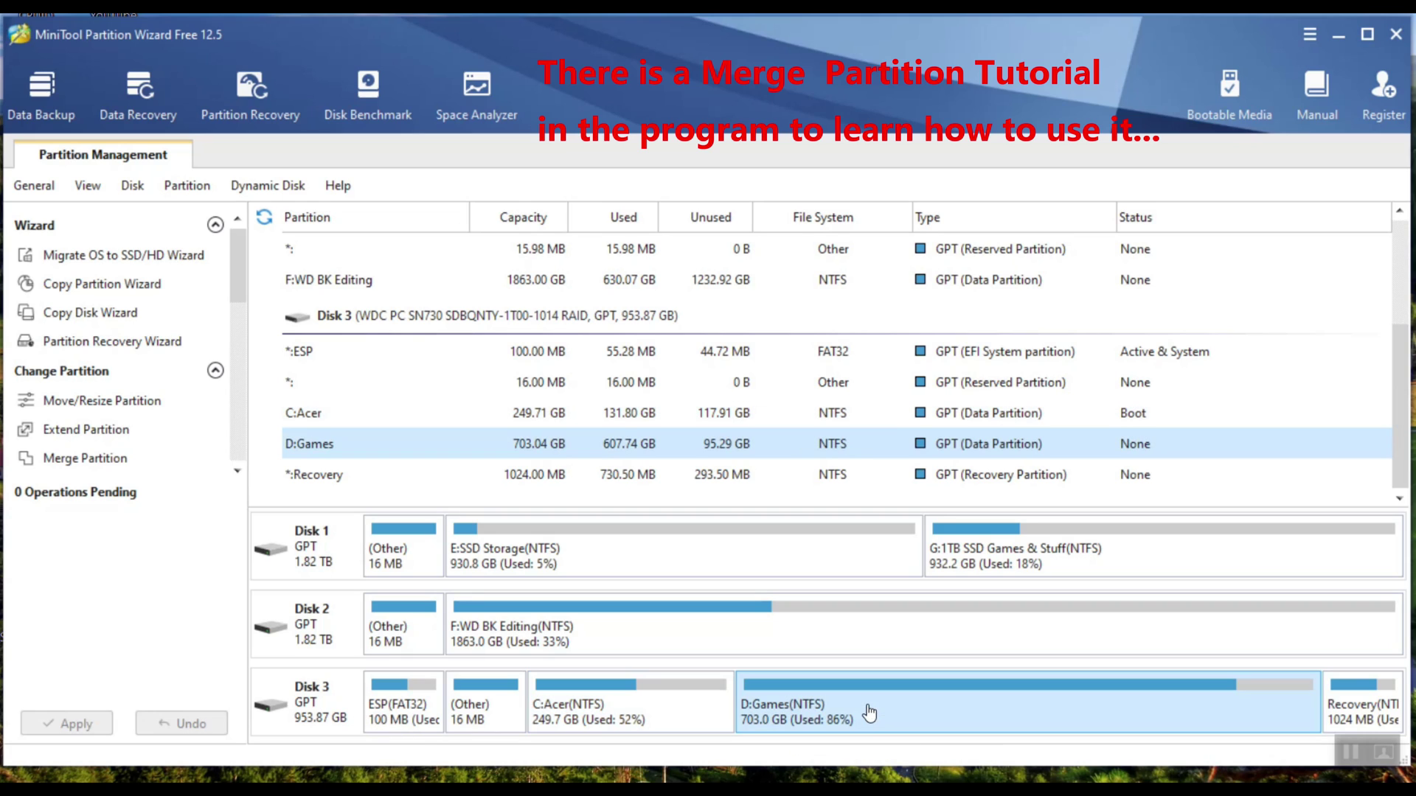
{"action": "left_click", "coordinate": [668, 713]}
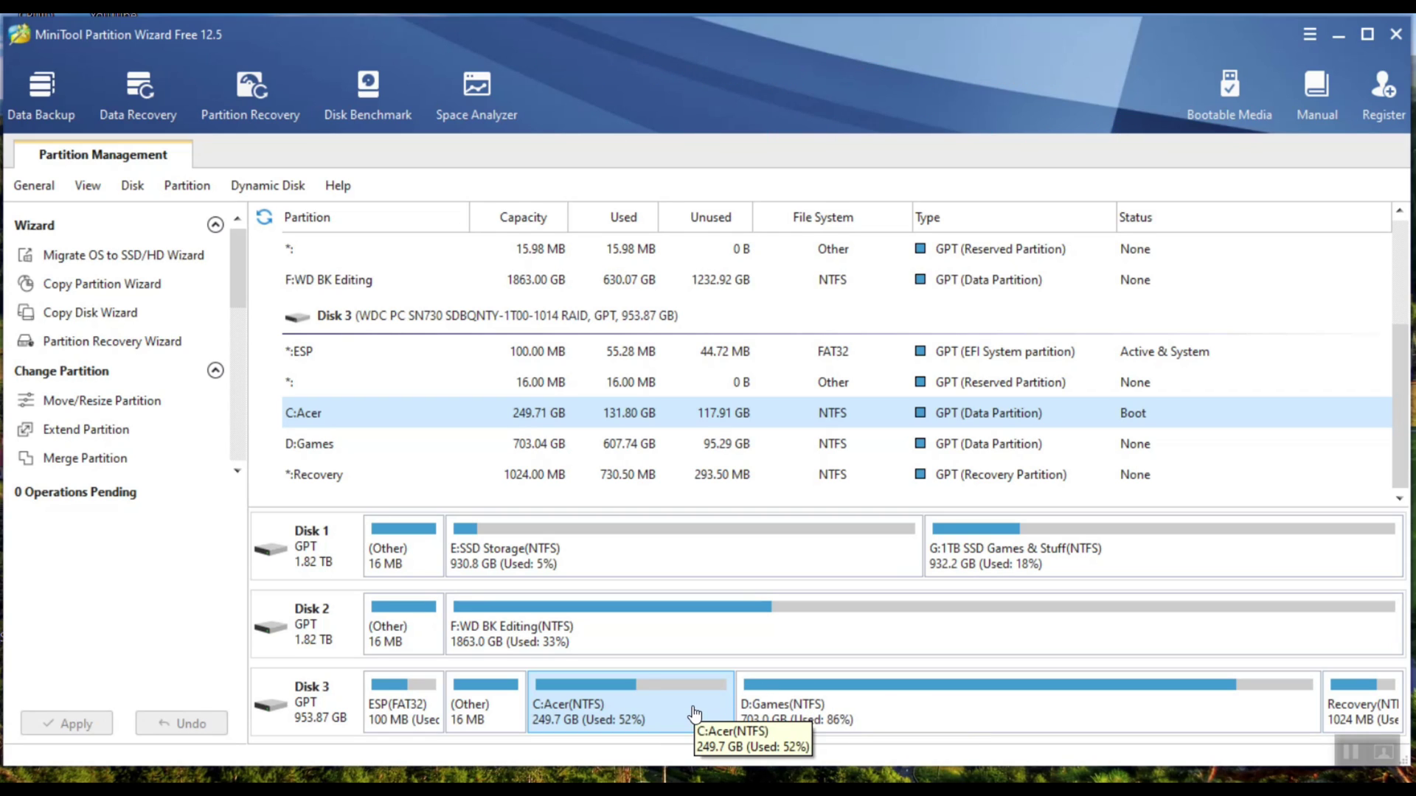
{"action": "left_click", "coordinate": [859, 710]}
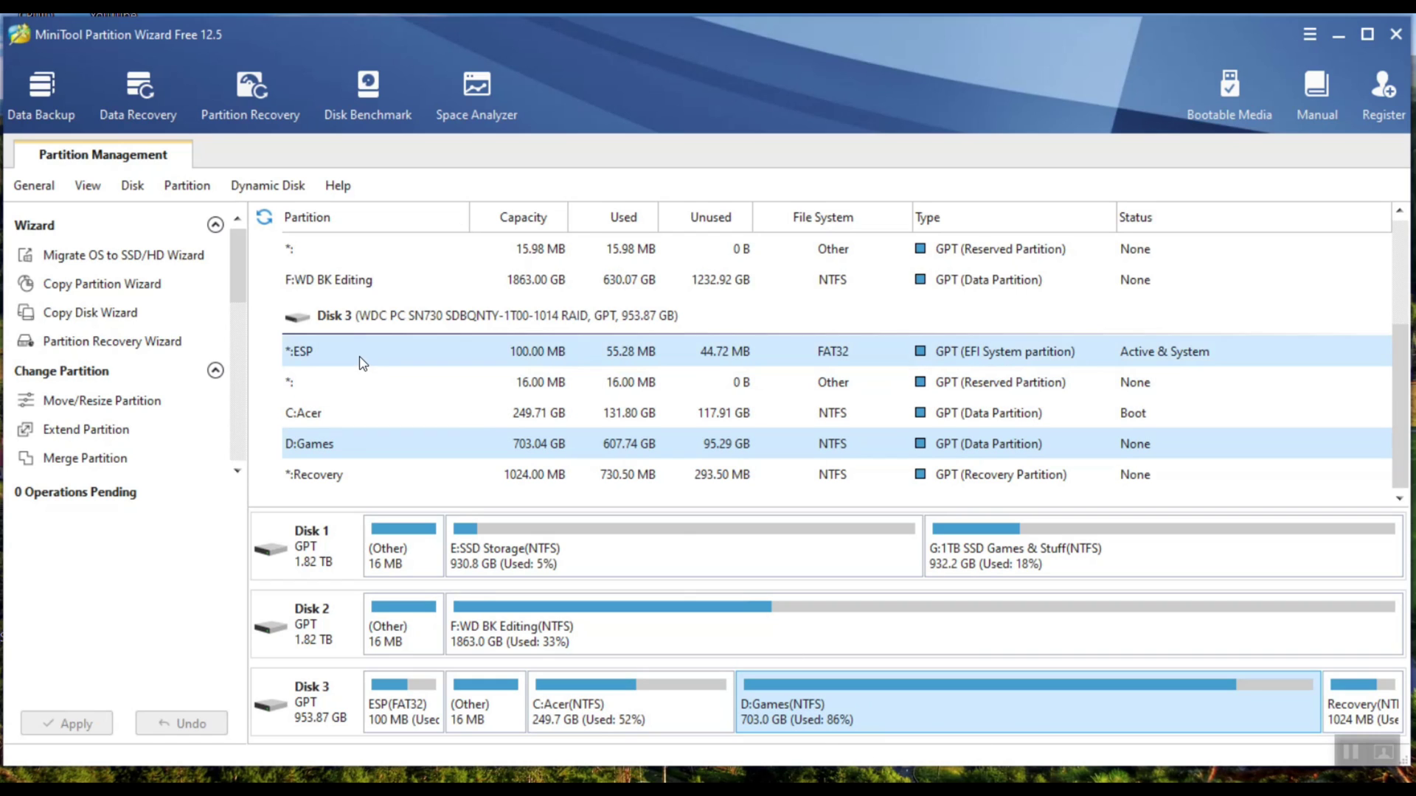
Step: View the Merge Partition wizard's expansion page for D:Games, then cancel without merging
{"action": "left_click", "coordinate": [188, 192]}
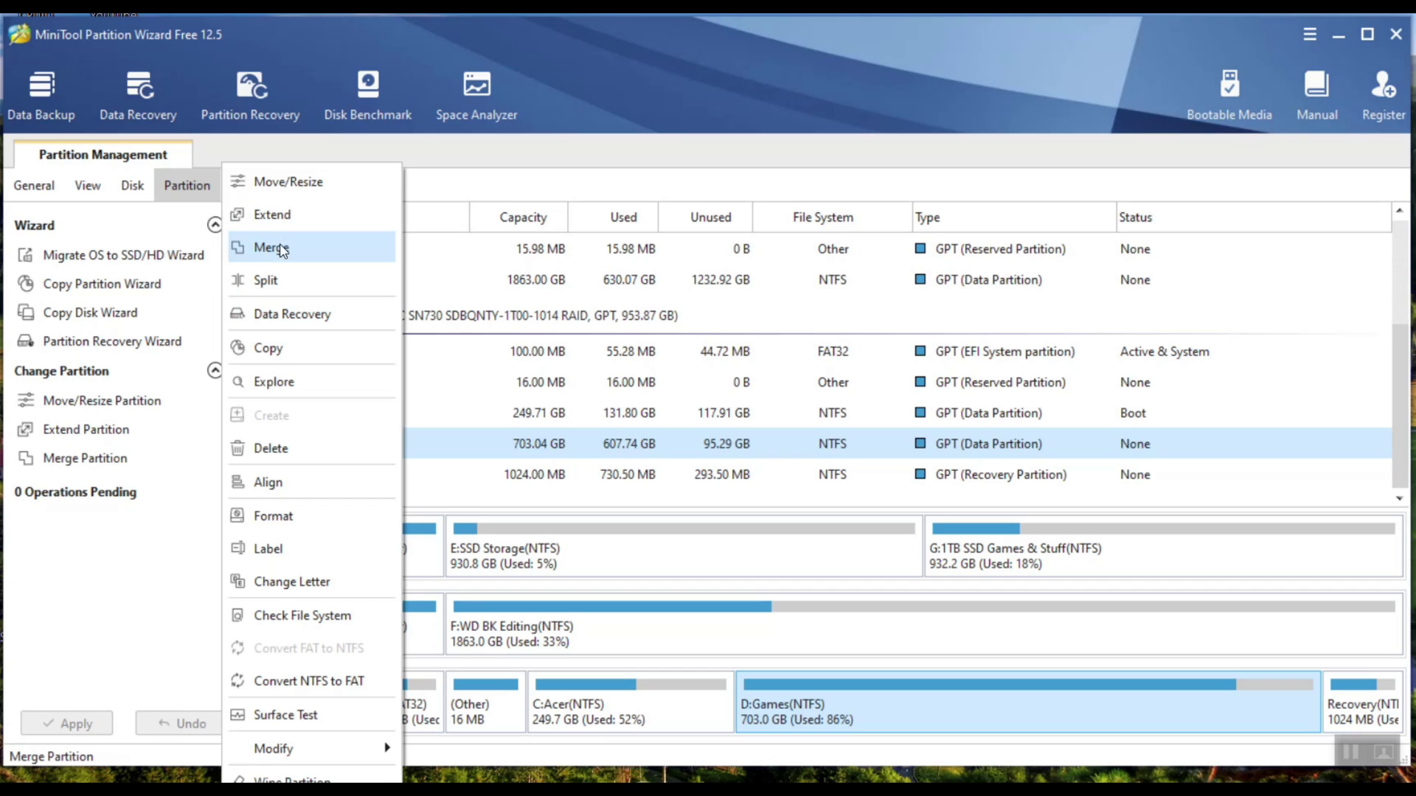
{"action": "left_click", "coordinate": [294, 253]}
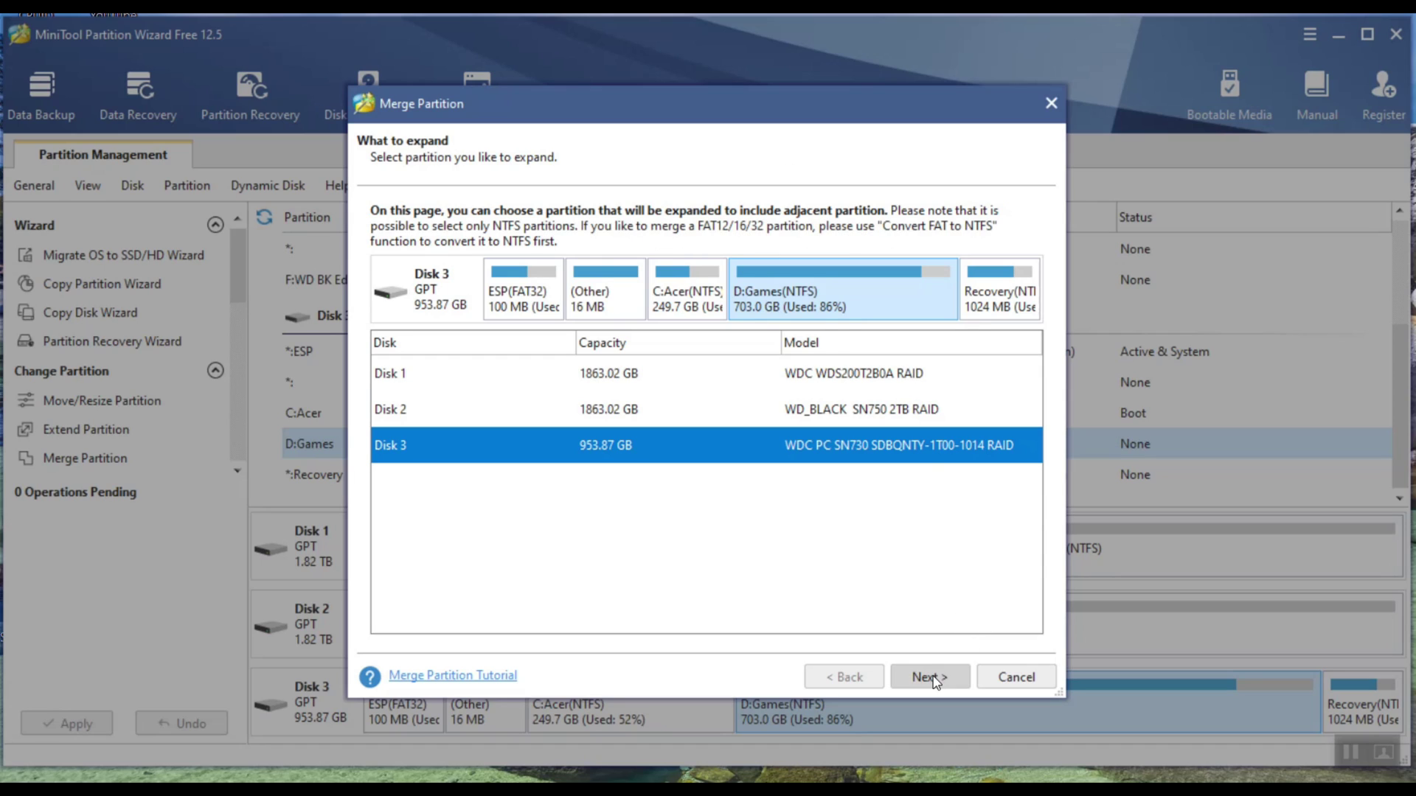
{"action": "left_click", "coordinate": [1035, 677]}
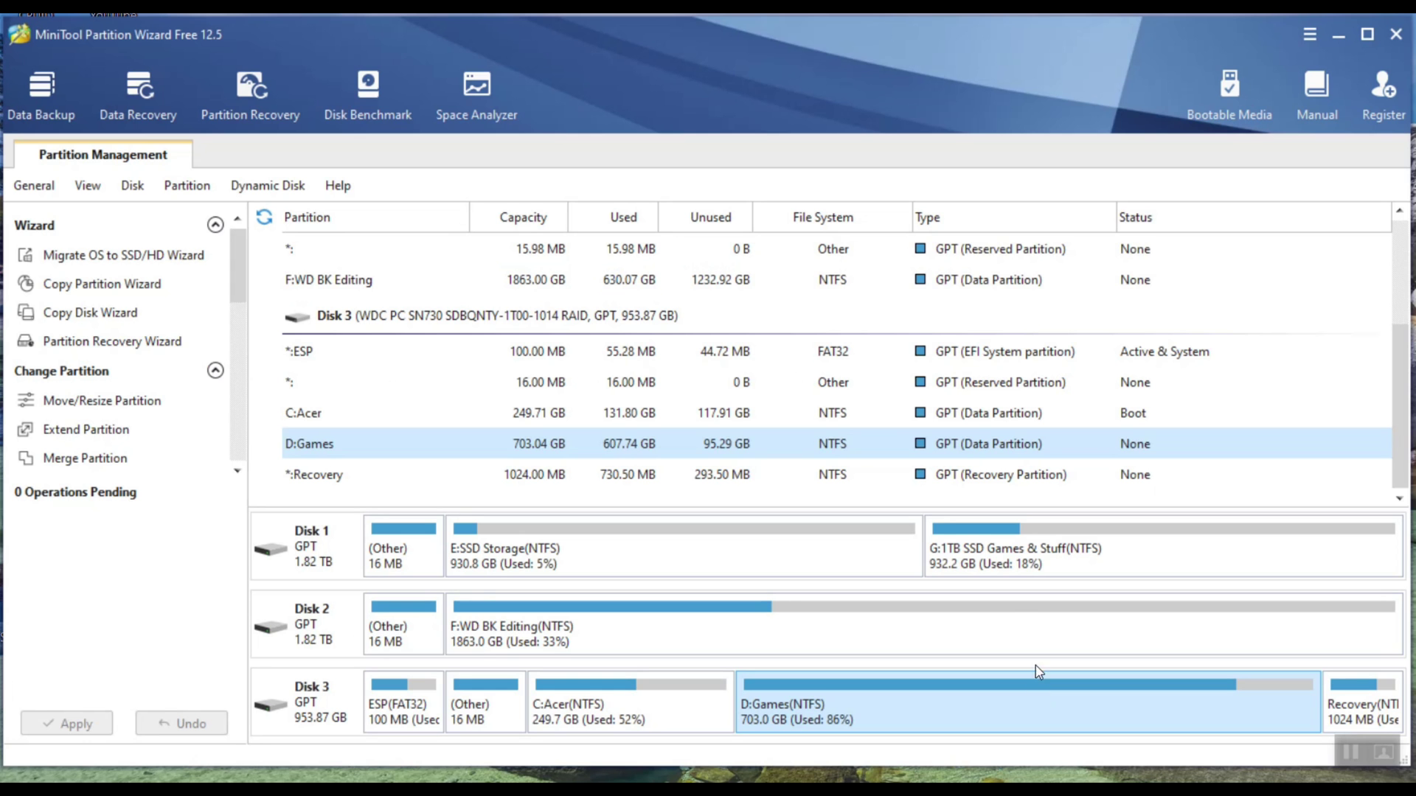
Step: Review the disk, partition and dynamic disk volume commands while D:Games is selected
{"action": "left_click", "coordinate": [189, 188]}
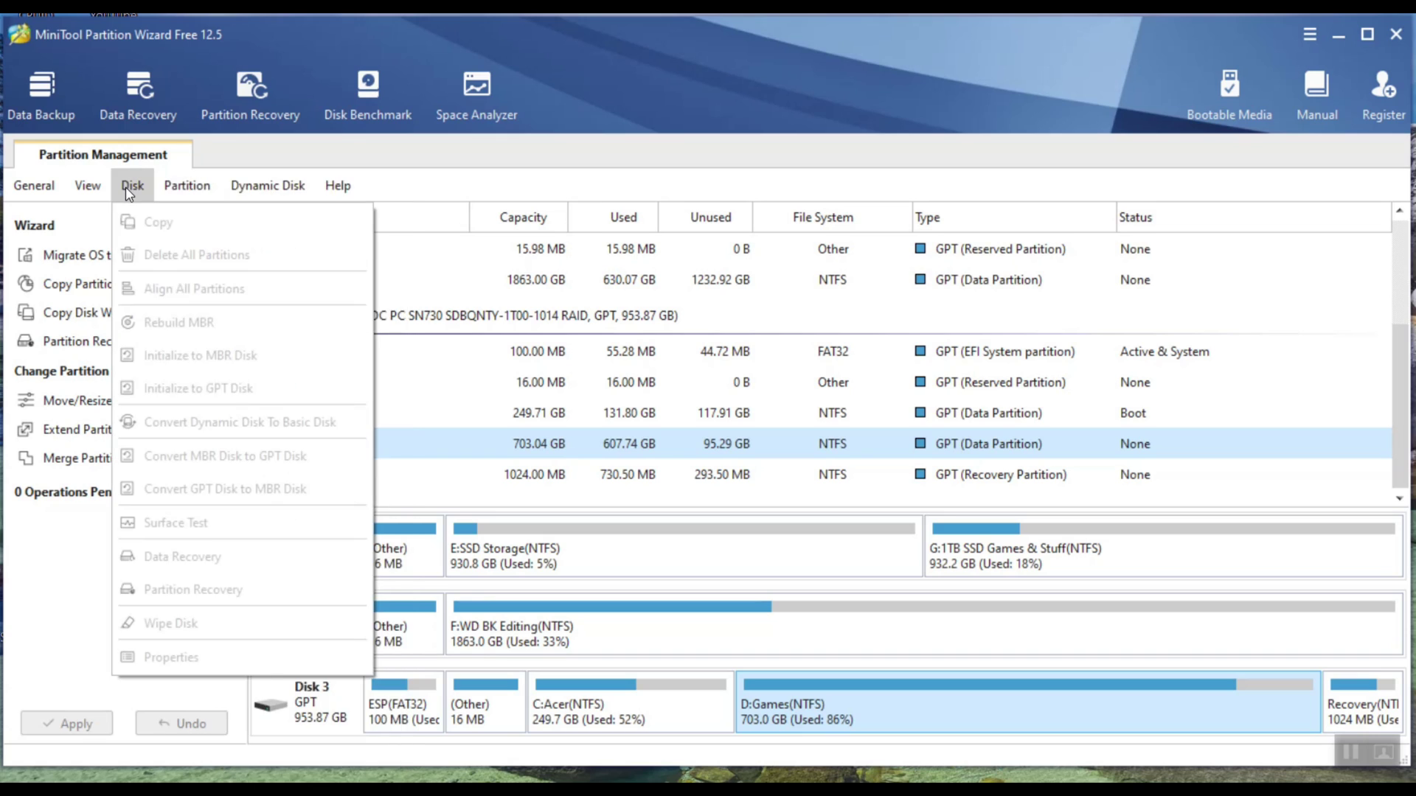
{"action": "left_click", "coordinate": [196, 187]}
{"action": "left_click", "coordinate": [266, 189]}
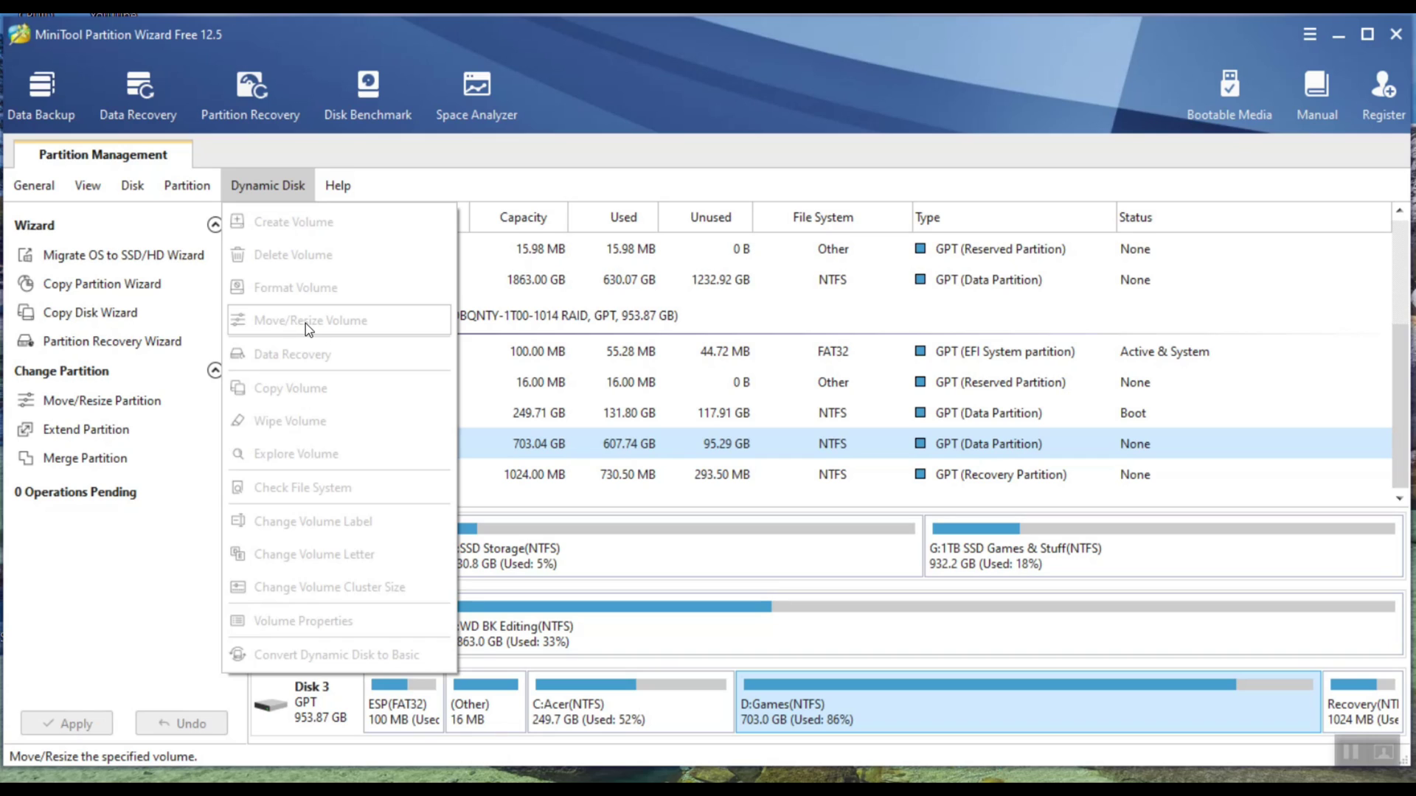
{"action": "left_click", "coordinate": [616, 85]}
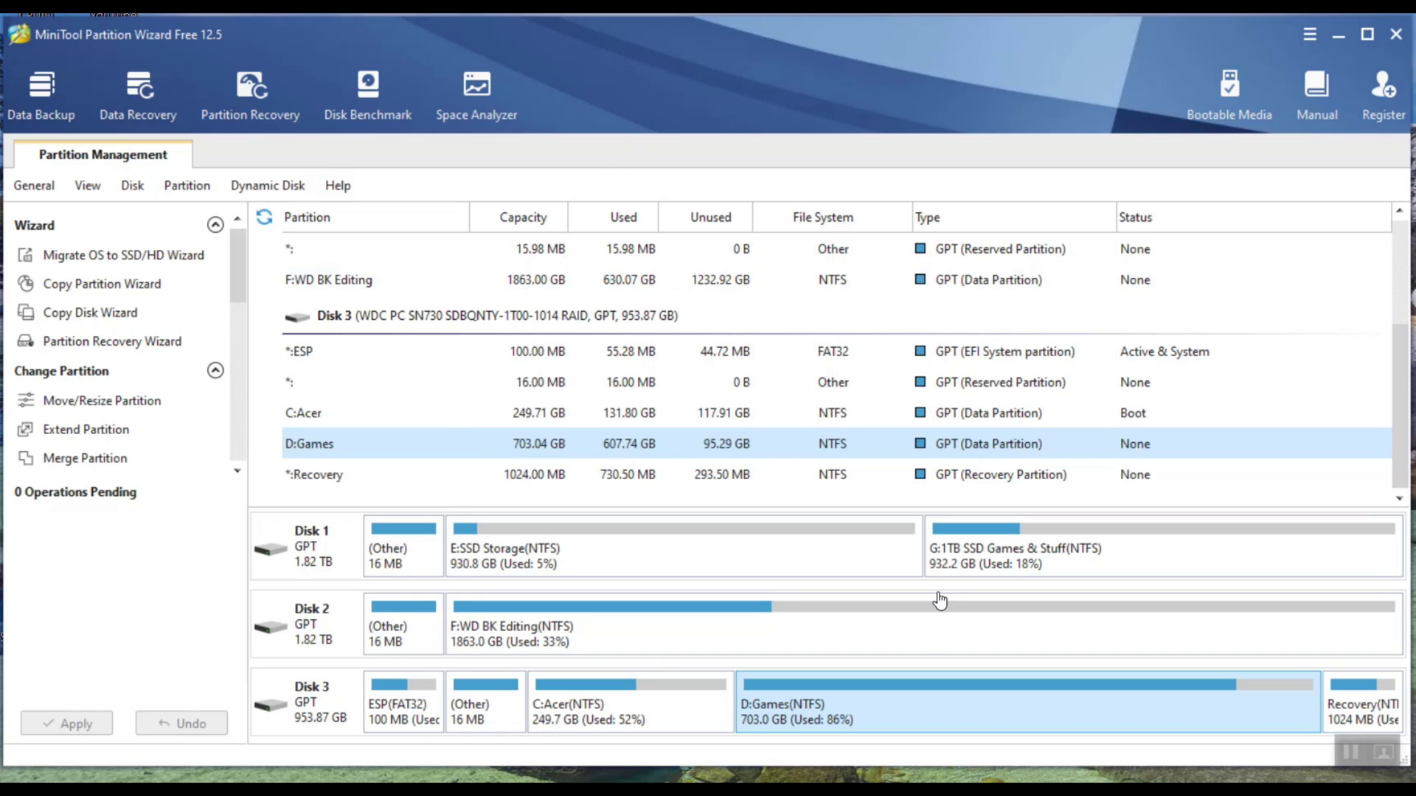
Step: View the Move/Resize size and location settings for D:Games, then cancel without changing them
{"action": "right_click", "coordinate": [989, 708]}
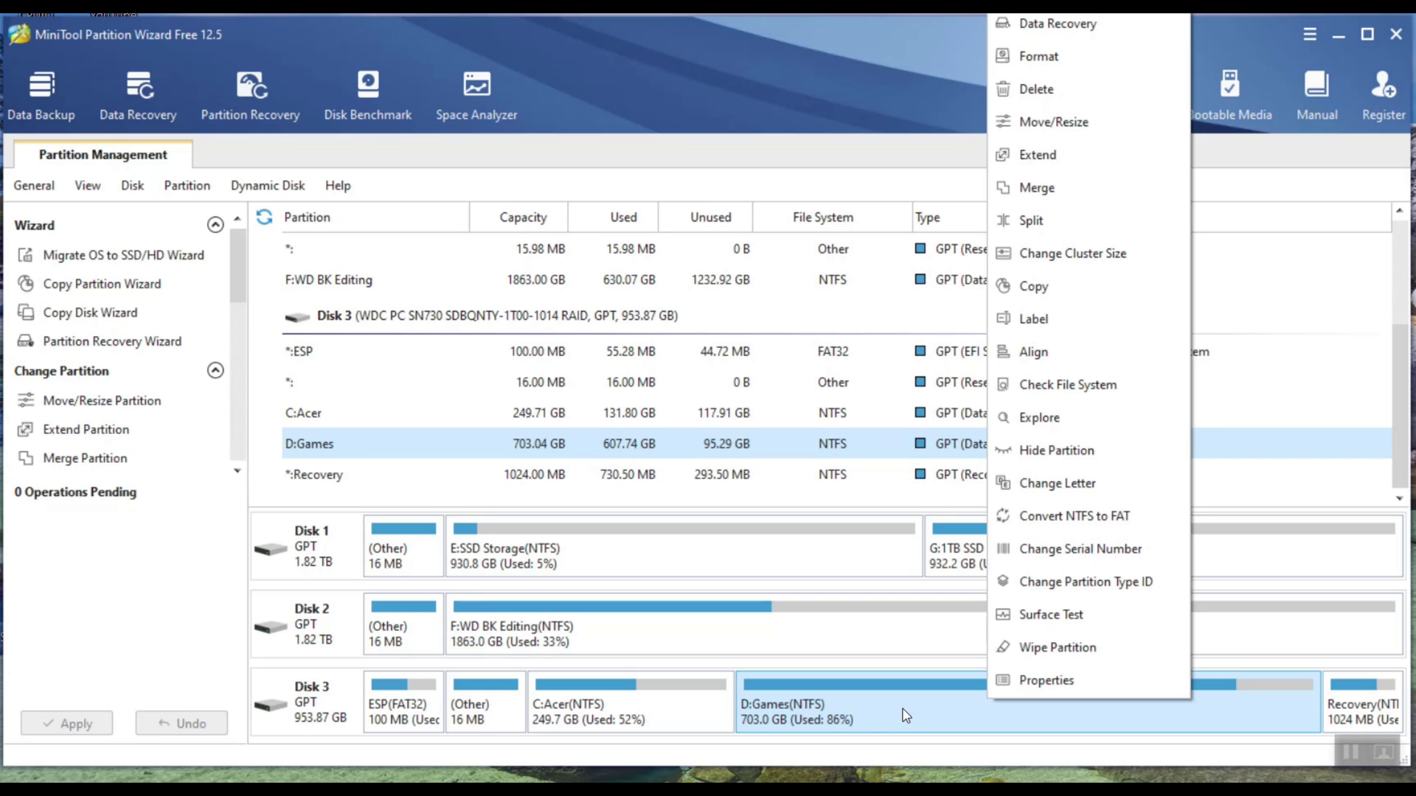
{"action": "left_click", "coordinate": [1062, 127]}
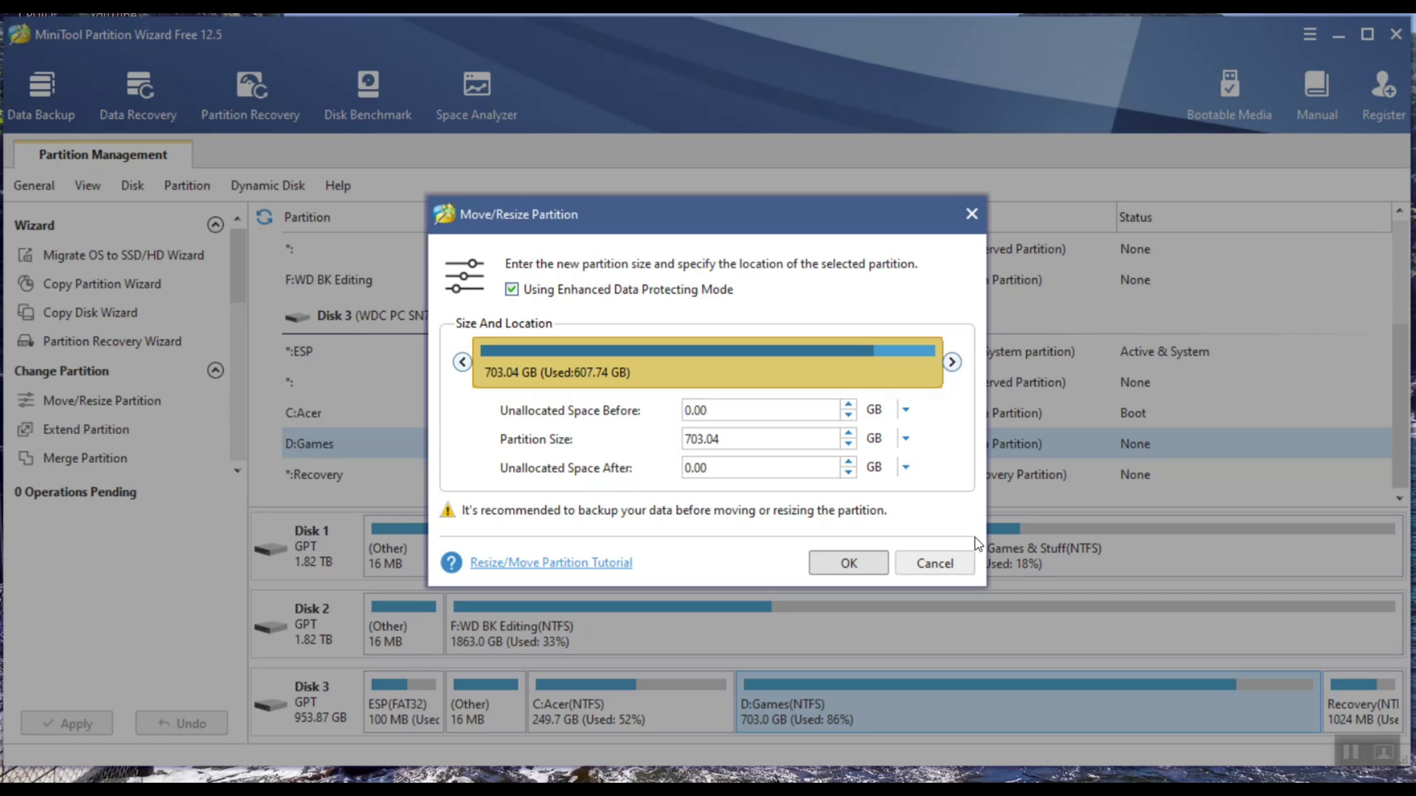
{"action": "left_click", "coordinate": [954, 570]}
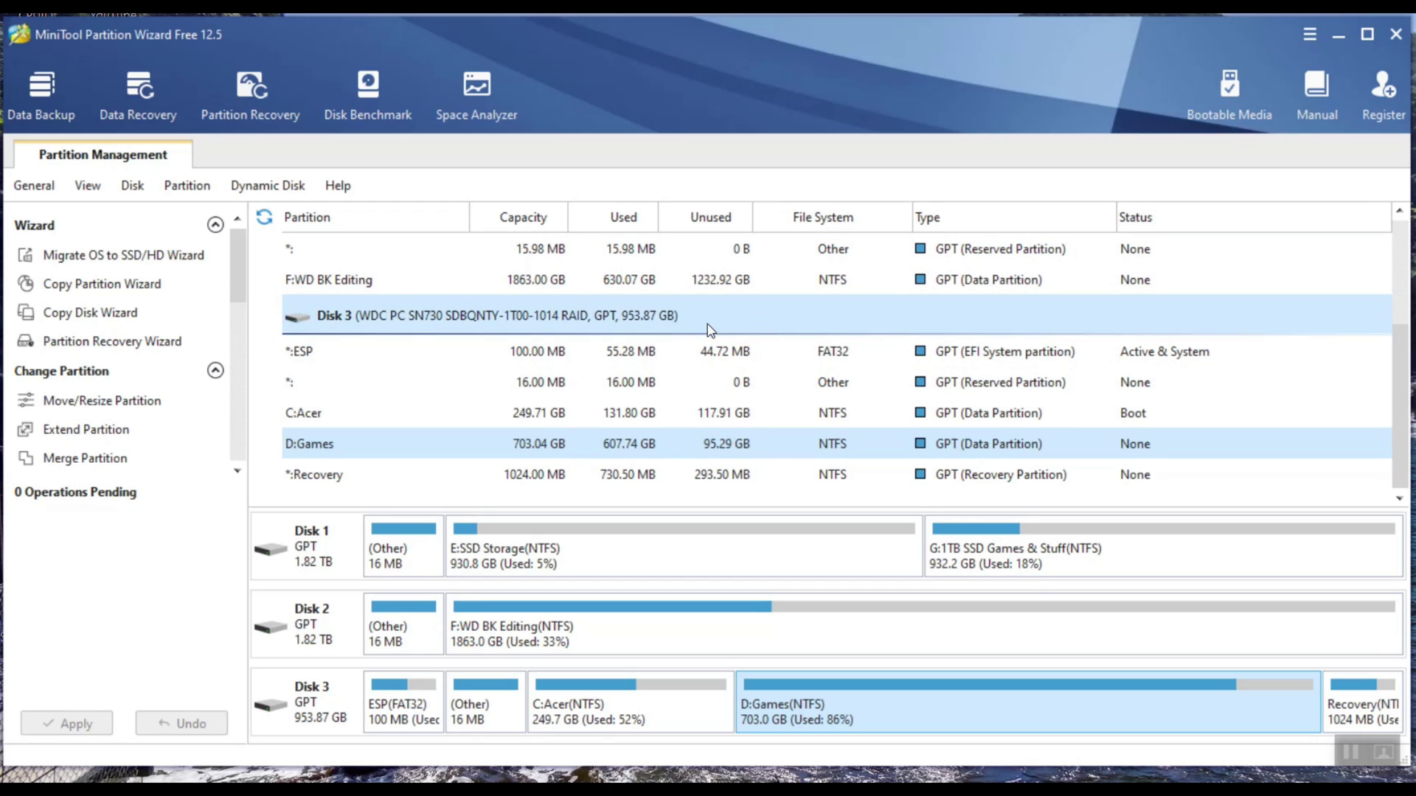
Step: Examine the usage, partition info and file system info in the properties of the E:SSD Storage partition
{"action": "right_click", "coordinate": [737, 557]}
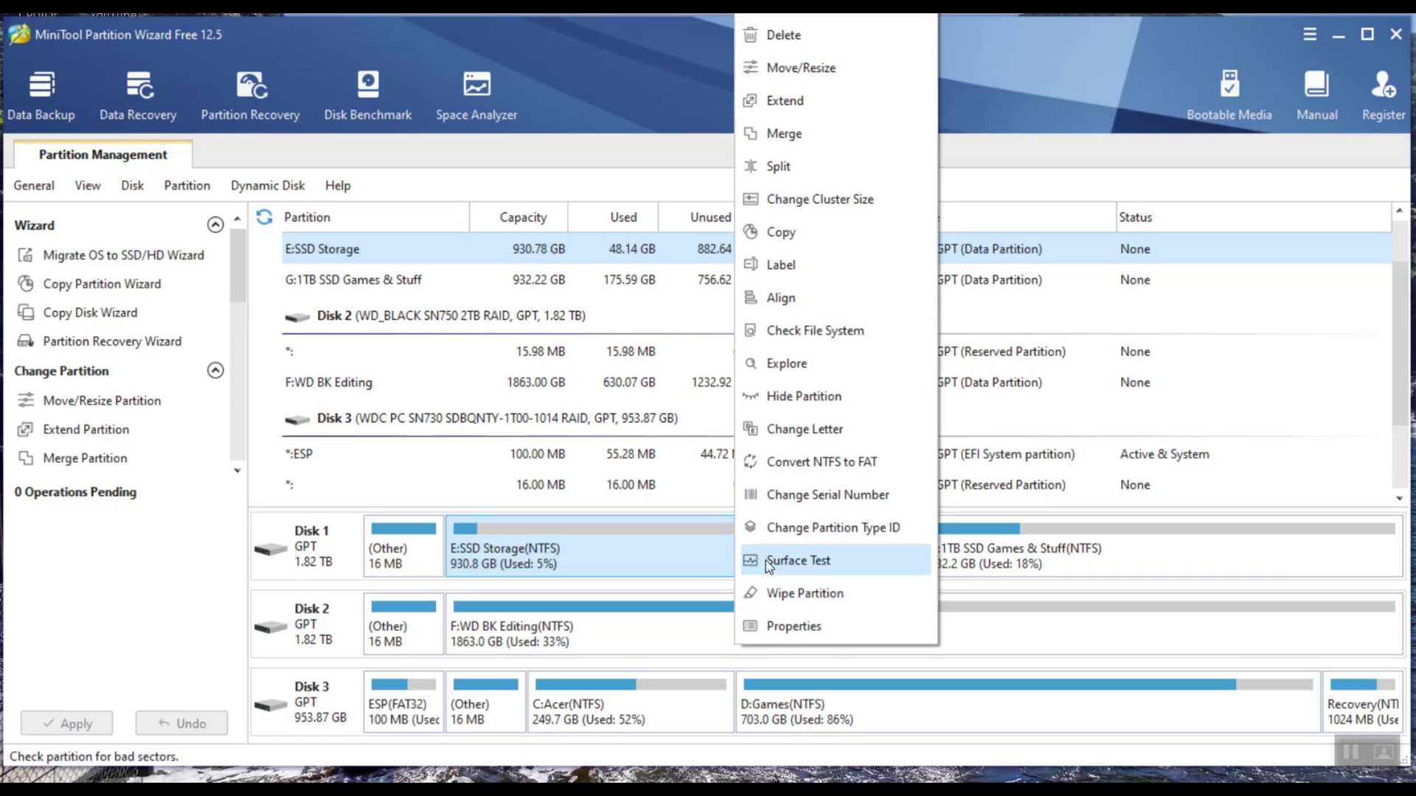
{"action": "left_click", "coordinate": [793, 626]}
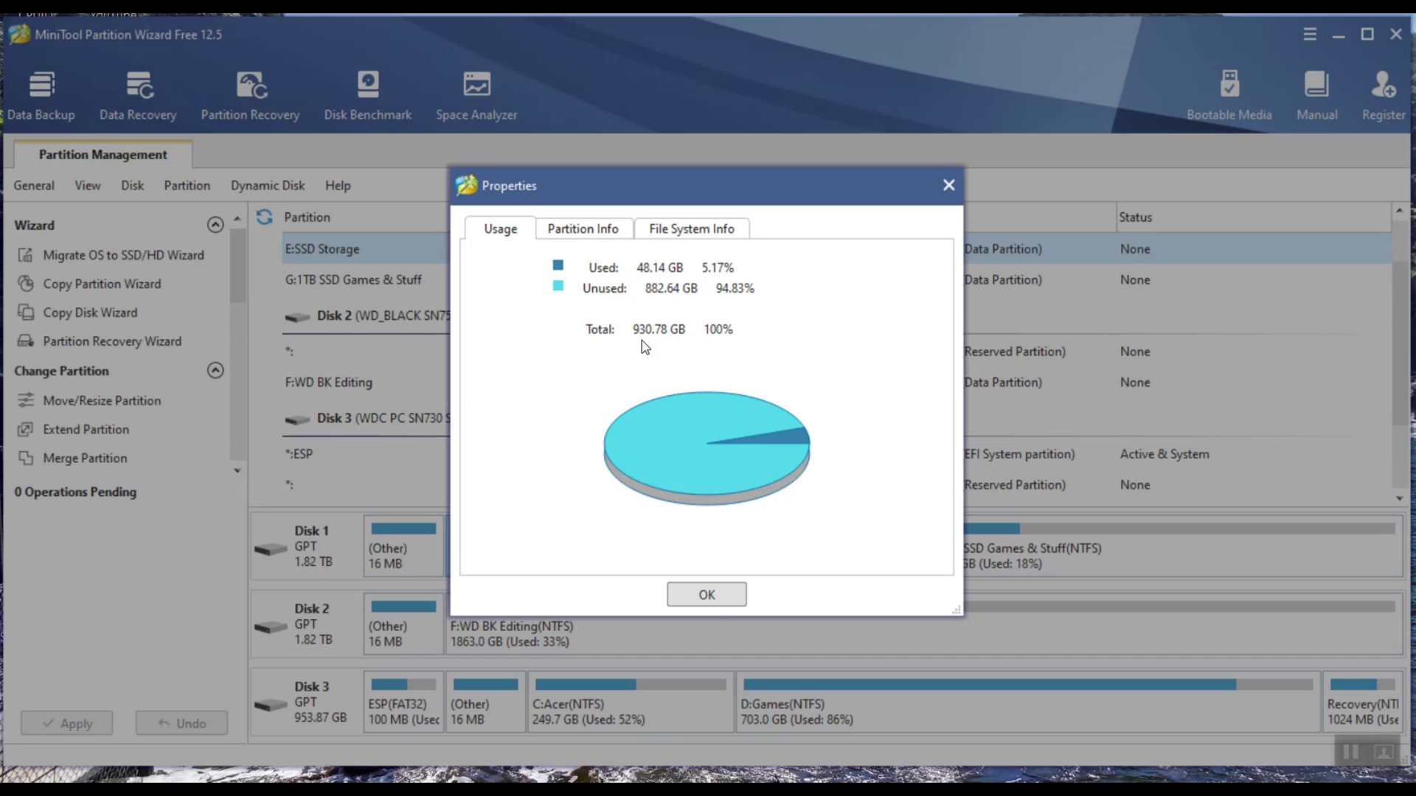
{"action": "left_click", "coordinate": [594, 231]}
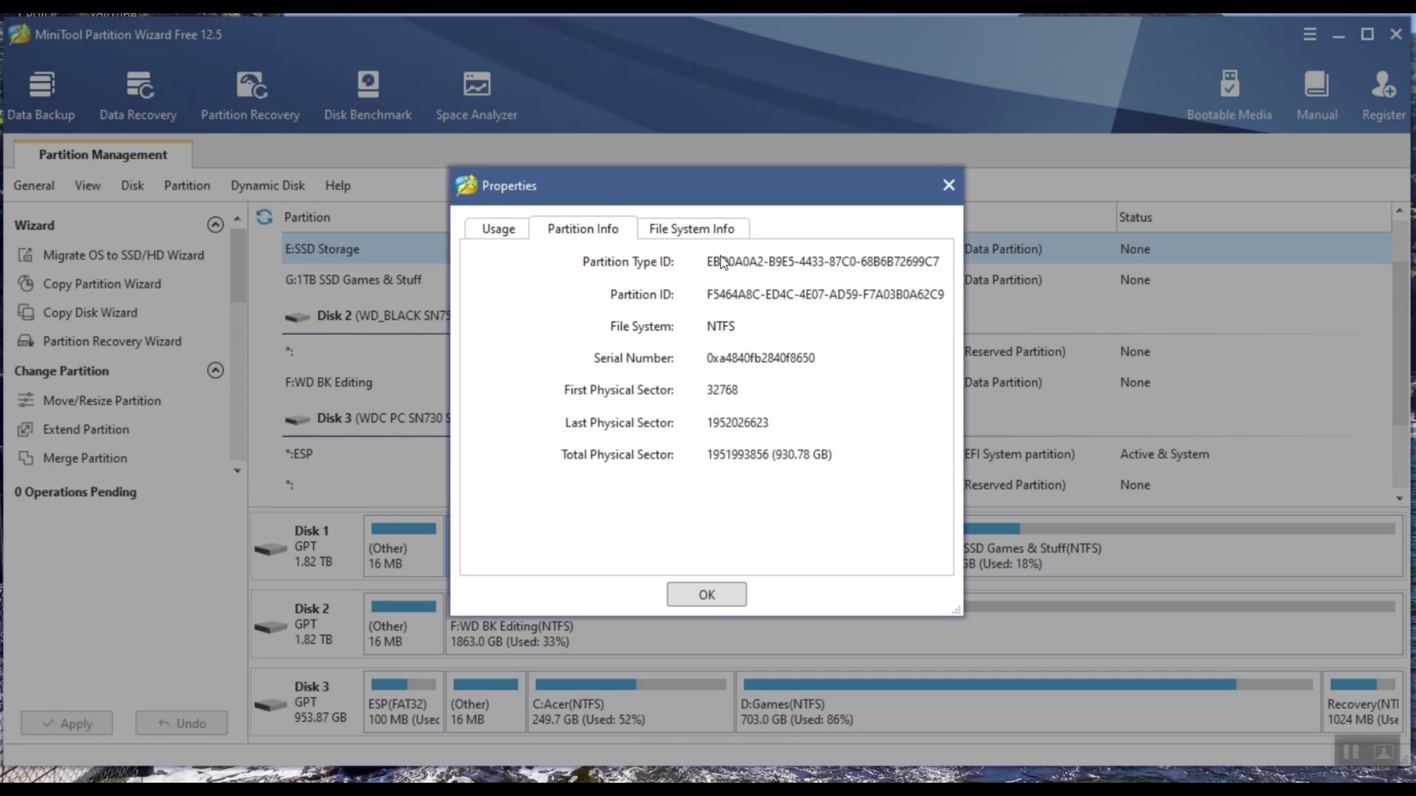
{"action": "left_click", "coordinate": [726, 229]}
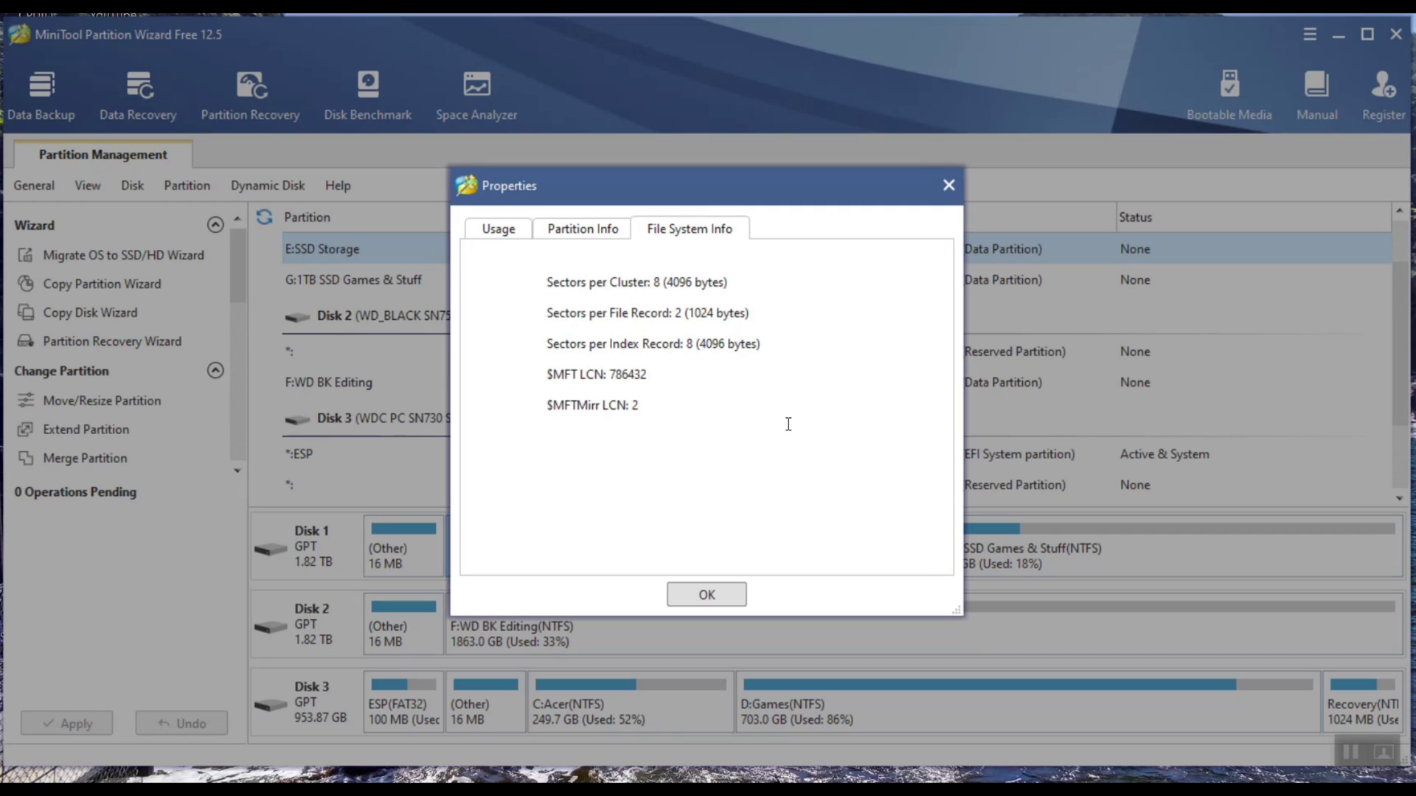
Step: Close the partition properties and view the Space Analyzer and Disk Benchmark tools without starting a scan or test
{"action": "left_click", "coordinate": [948, 185]}
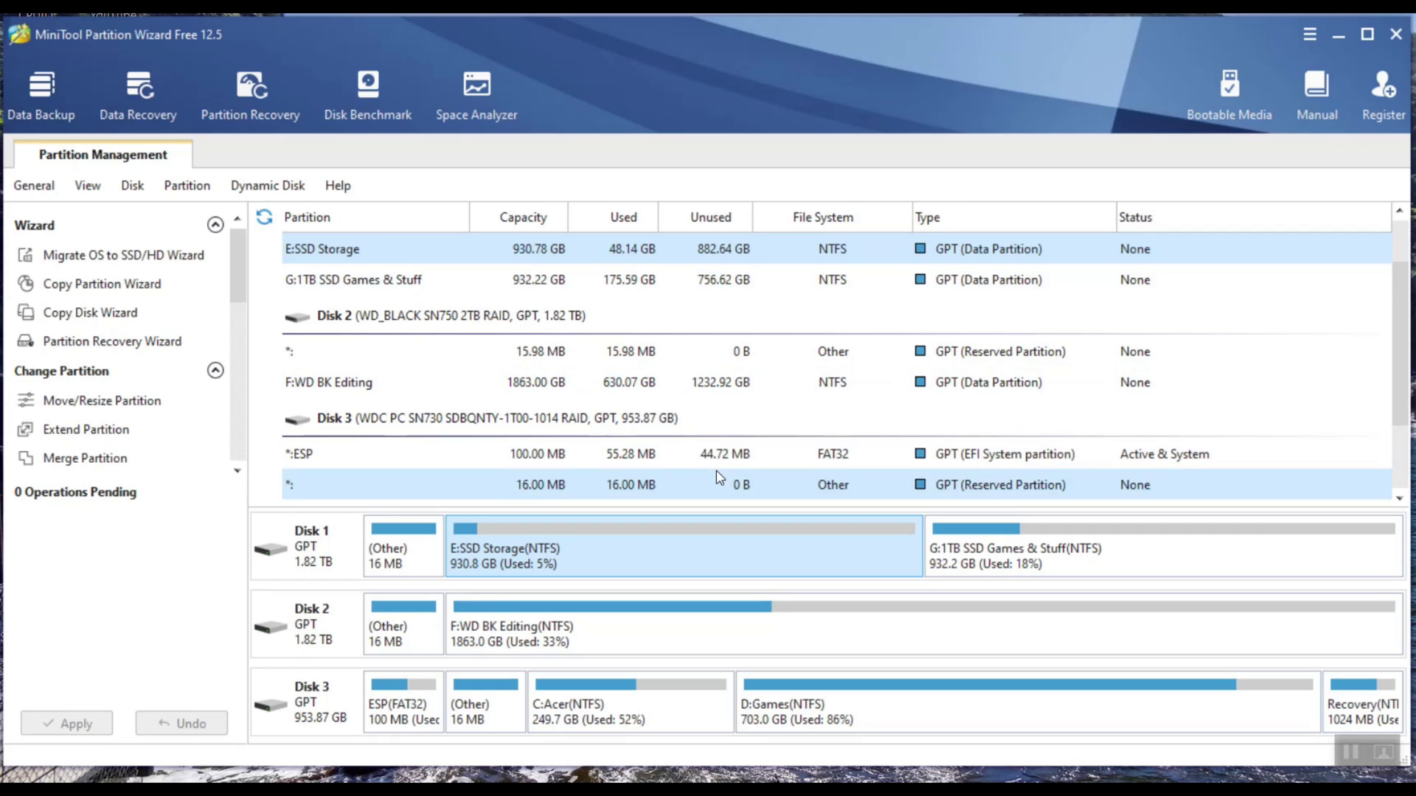
{"action": "left_click", "coordinate": [476, 91]}
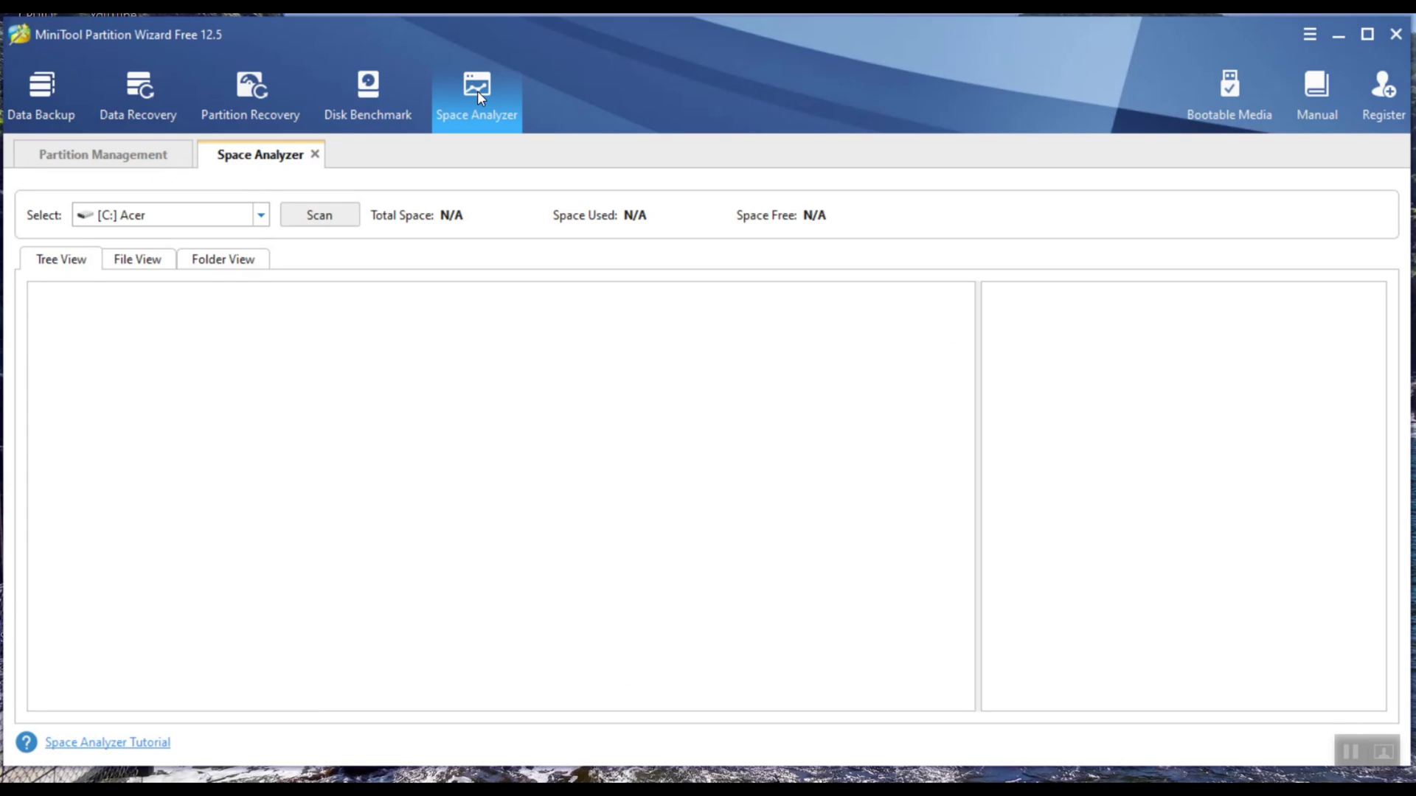
{"action": "left_click", "coordinate": [128, 158]}
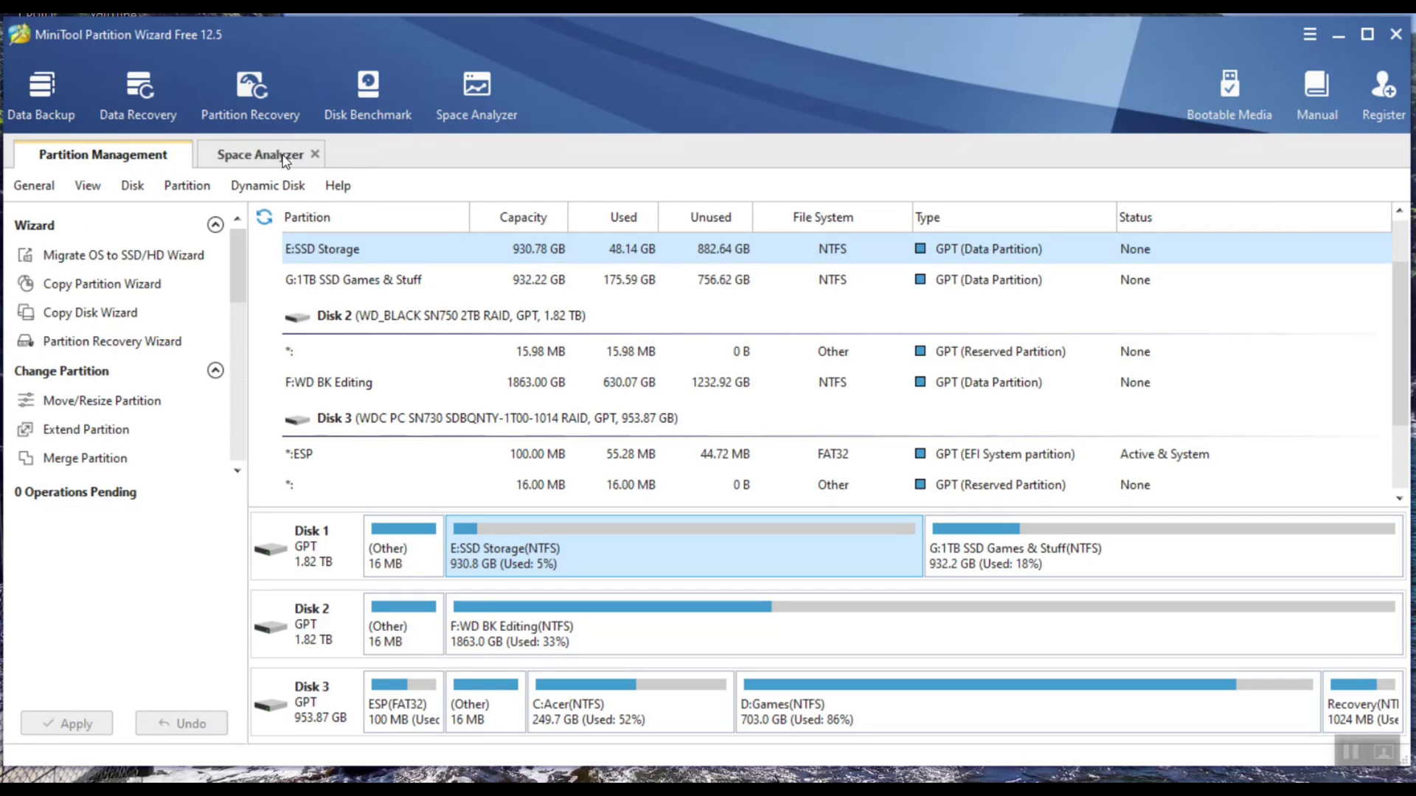
{"action": "left_click", "coordinate": [260, 157]}
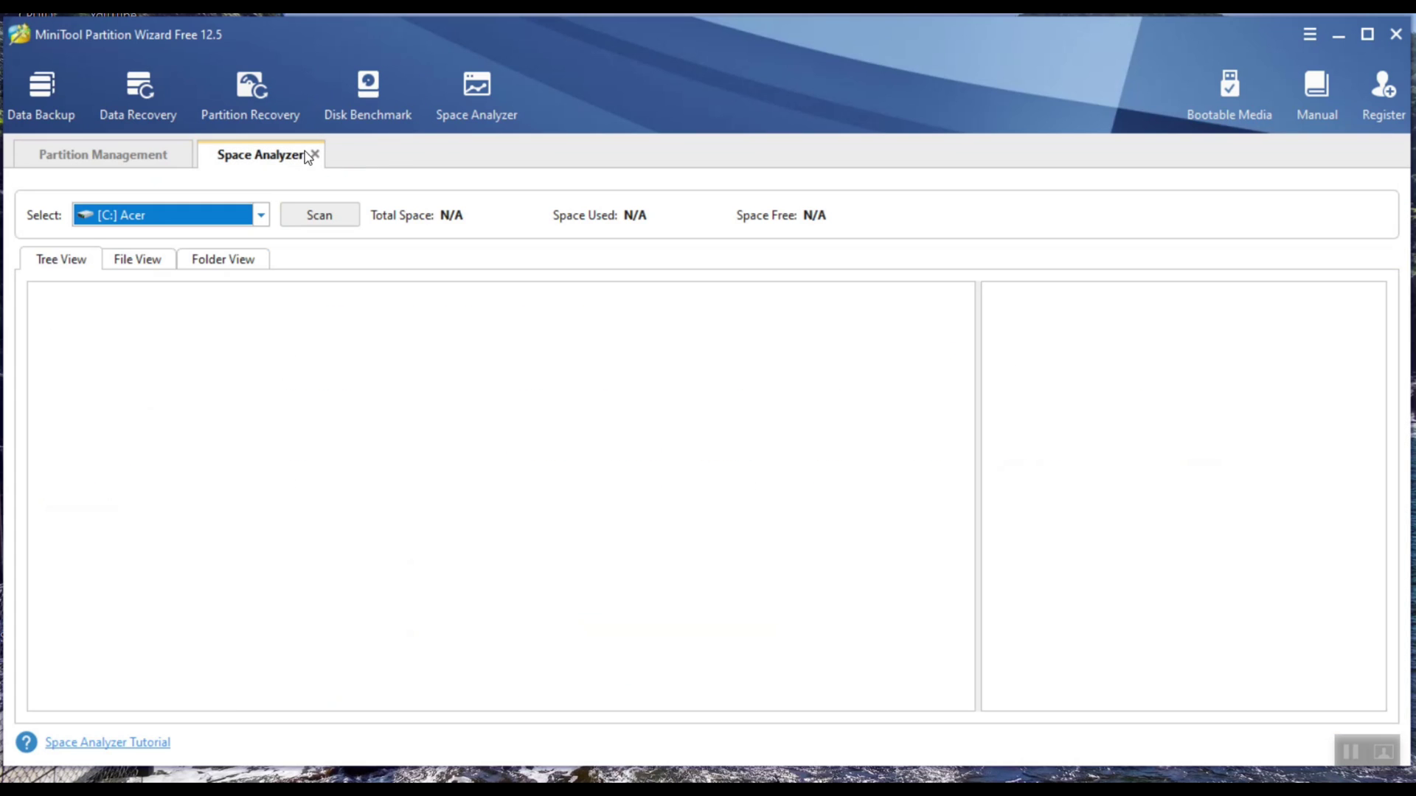
{"action": "left_click", "coordinate": [373, 109]}
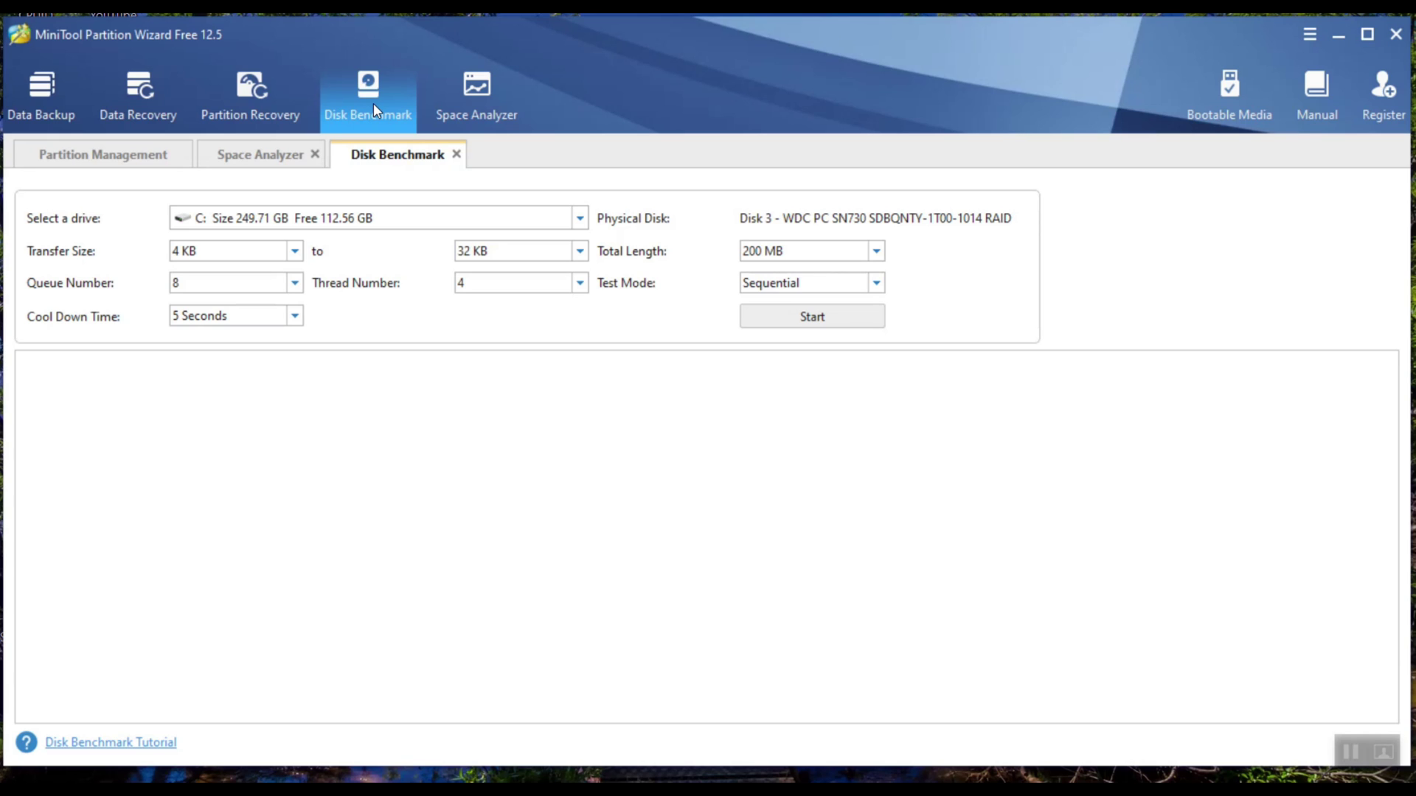
Step: View the Partition Recovery Wizard's welcome page and exit the wizard without searching for lost partitions
{"action": "left_click", "coordinate": [265, 87]}
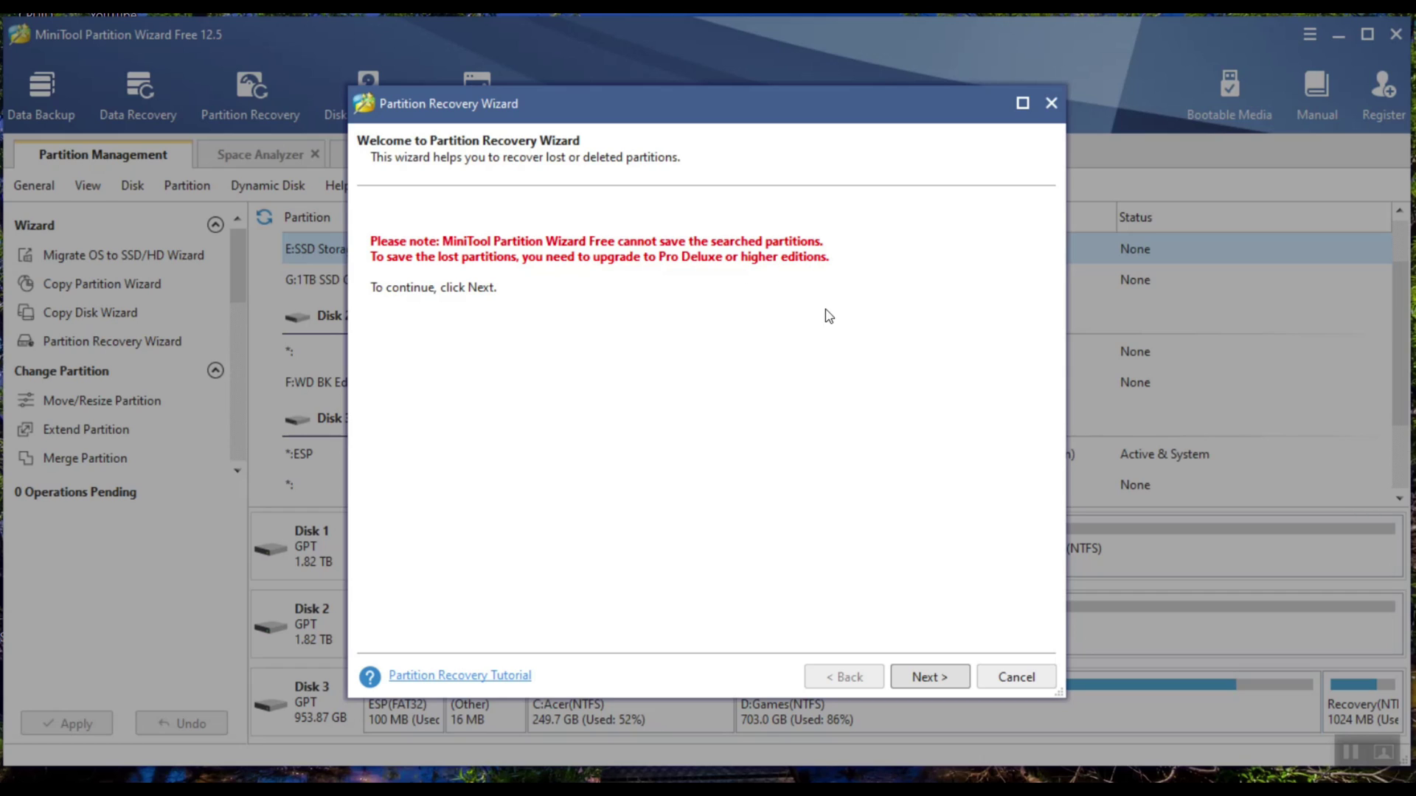
{"action": "left_click", "coordinate": [1042, 678]}
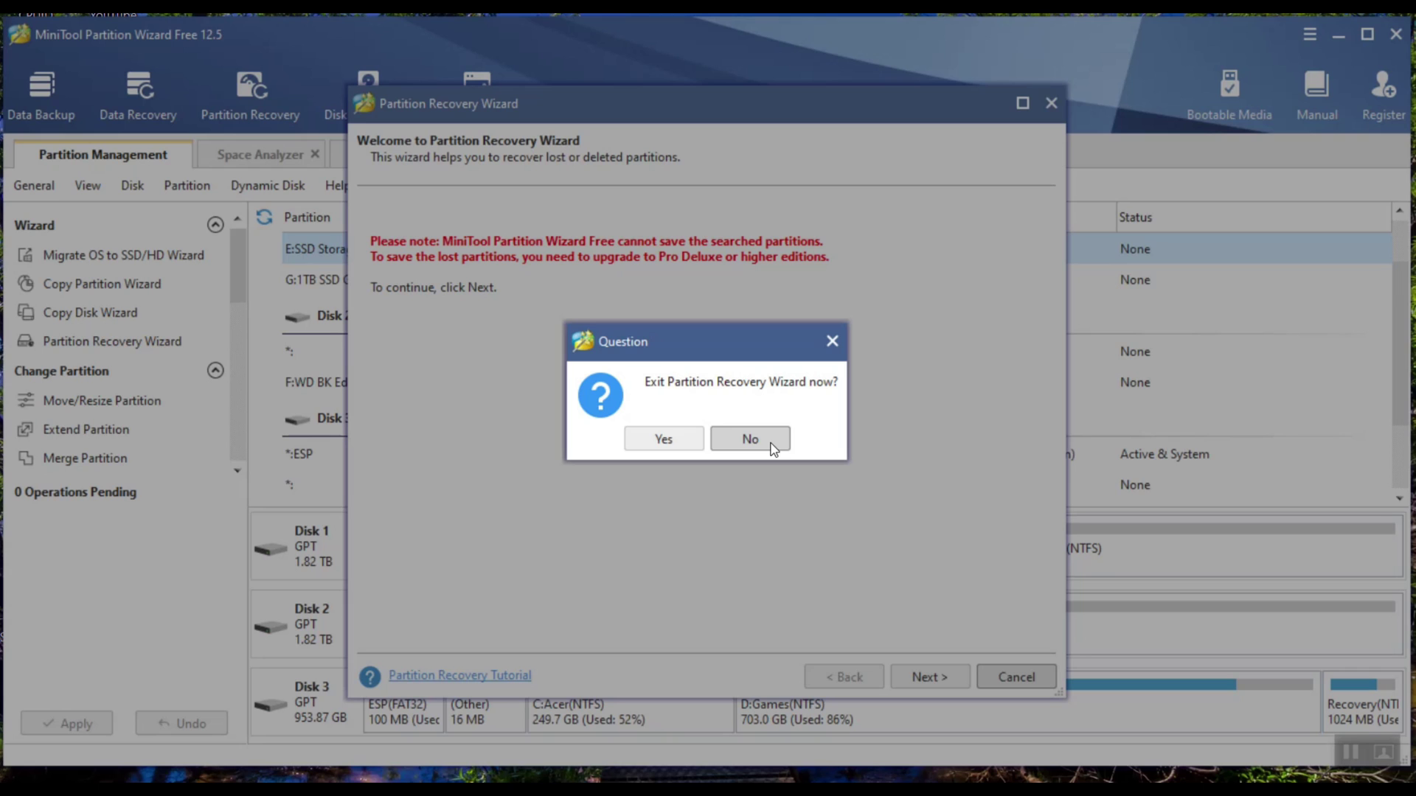
{"action": "left_click", "coordinate": [676, 446]}
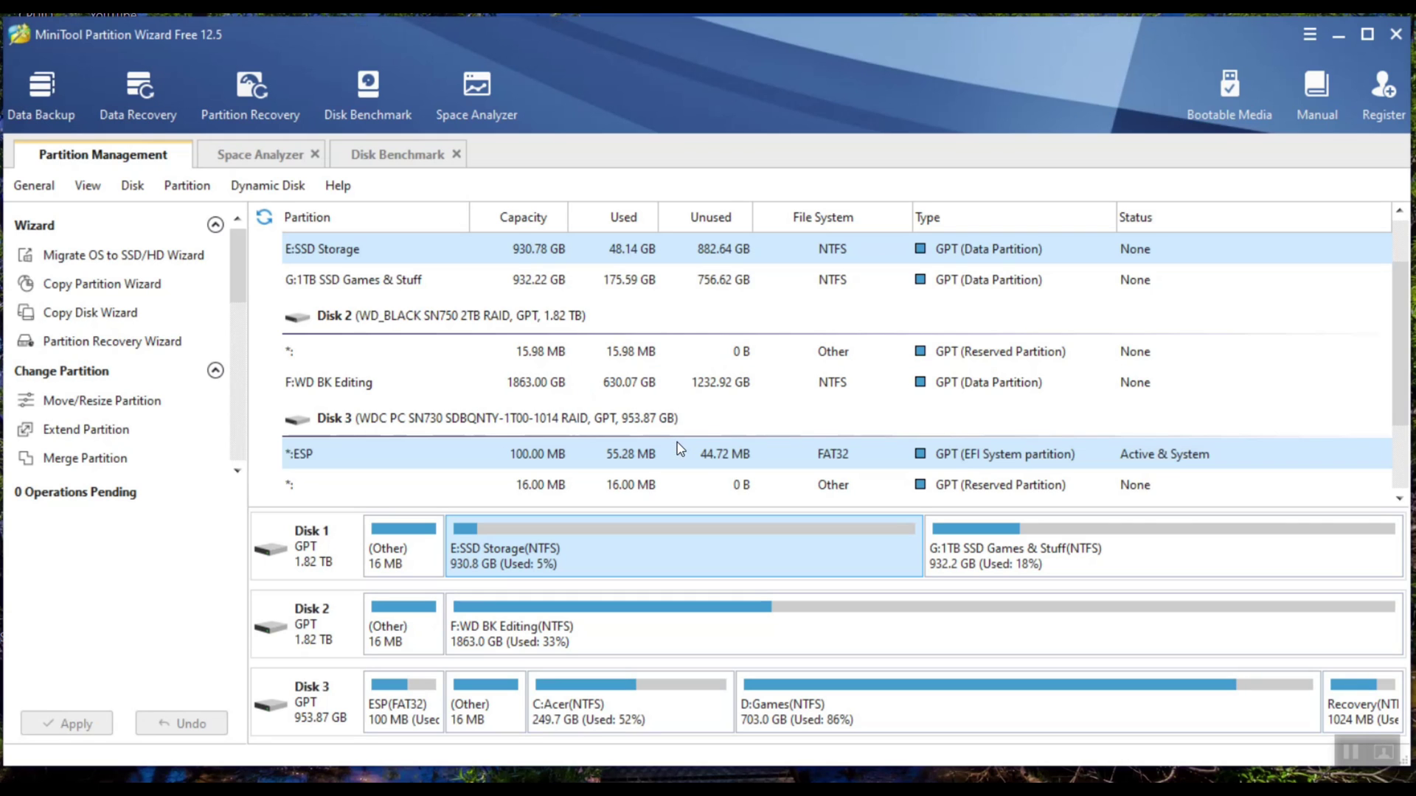
Step: Review the Data Recovery tool's recovery result, specific location and logical drive options without scanning
{"action": "left_click", "coordinate": [151, 103]}
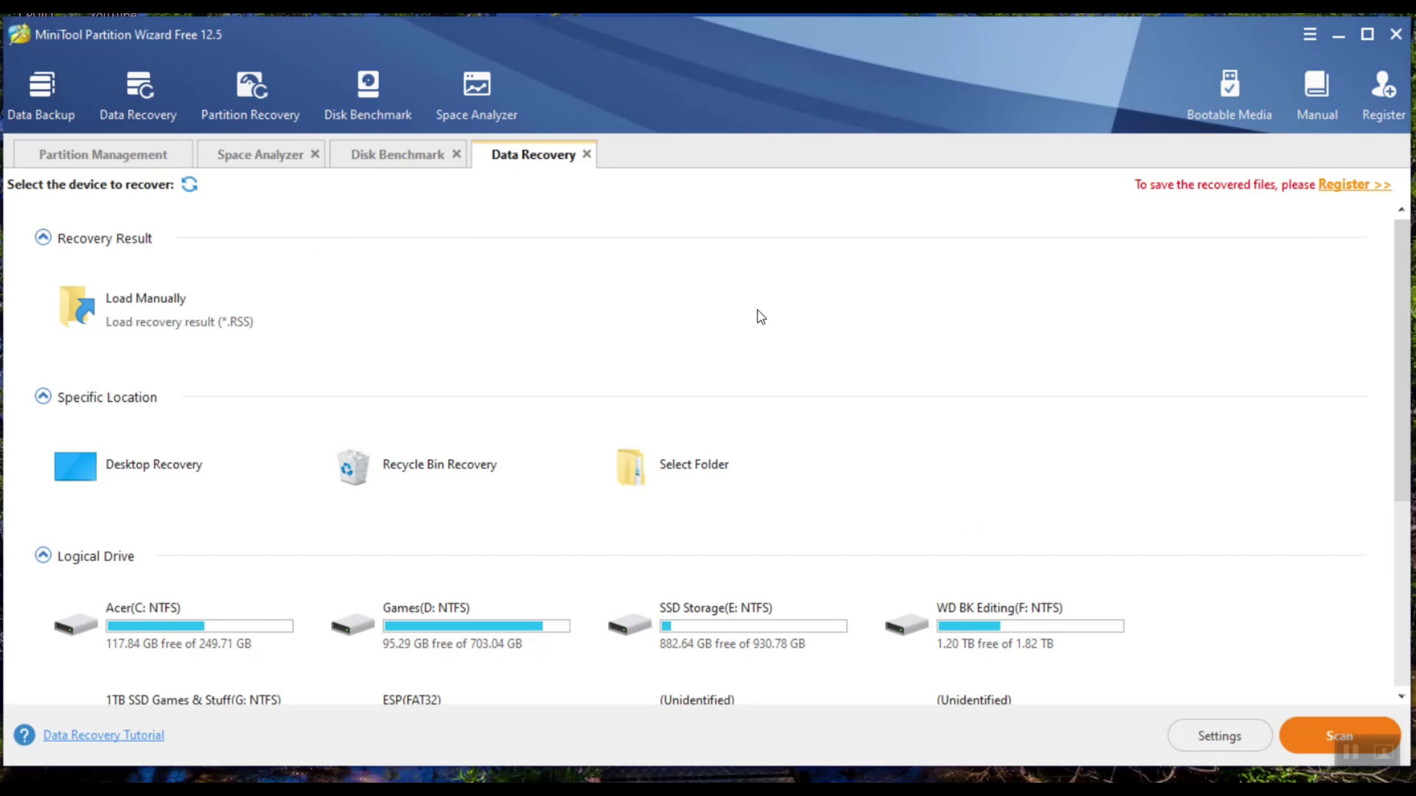
{"action": "scroll", "coordinate": [760, 317], "scroll_direction": "down", "scroll_amount": 3}
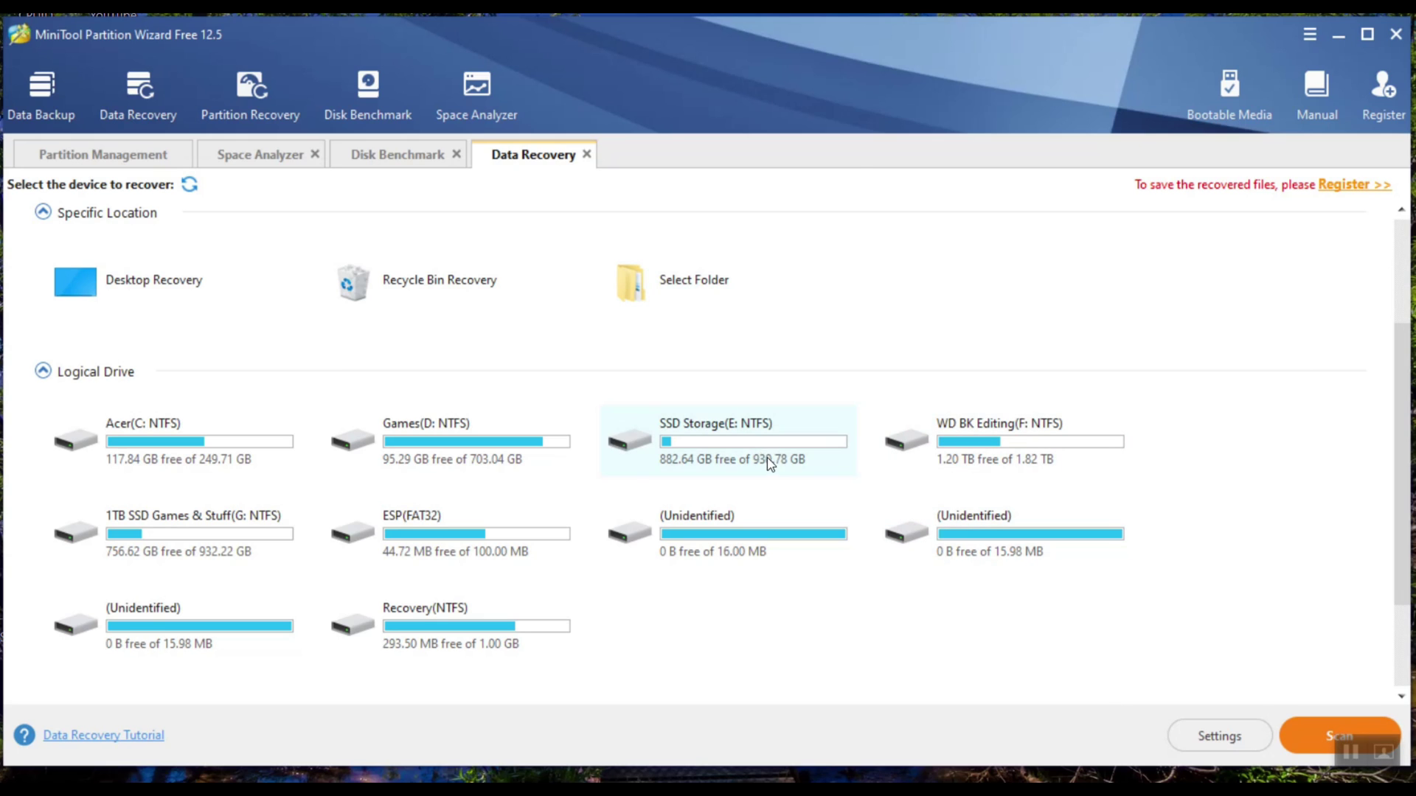
{"action": "scroll", "coordinate": [767, 464], "scroll_direction": "up", "scroll_amount": 3}
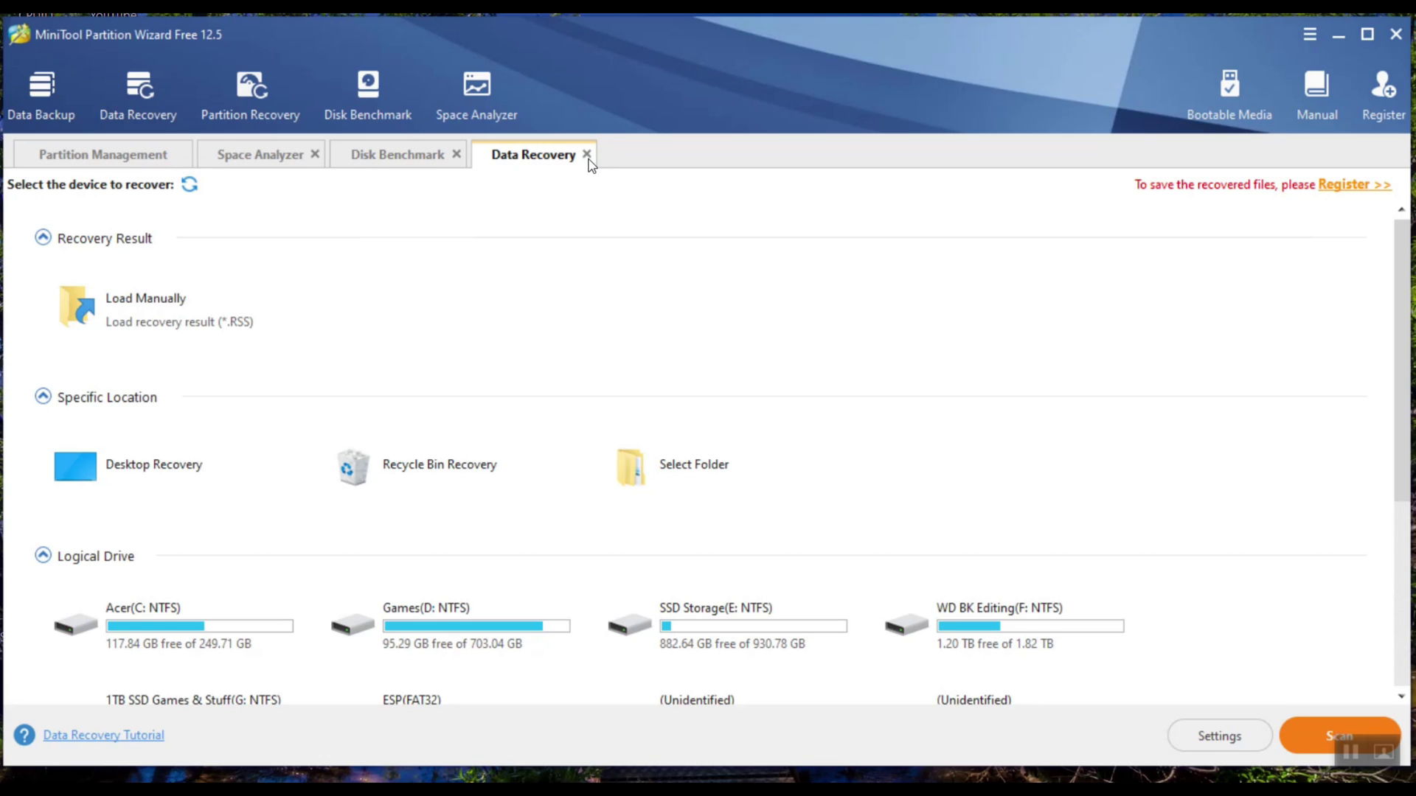
Step: Open Data Backup without installing MiniTool ShadowMaker Free, and quit the partition program
{"action": "left_click", "coordinate": [45, 90]}
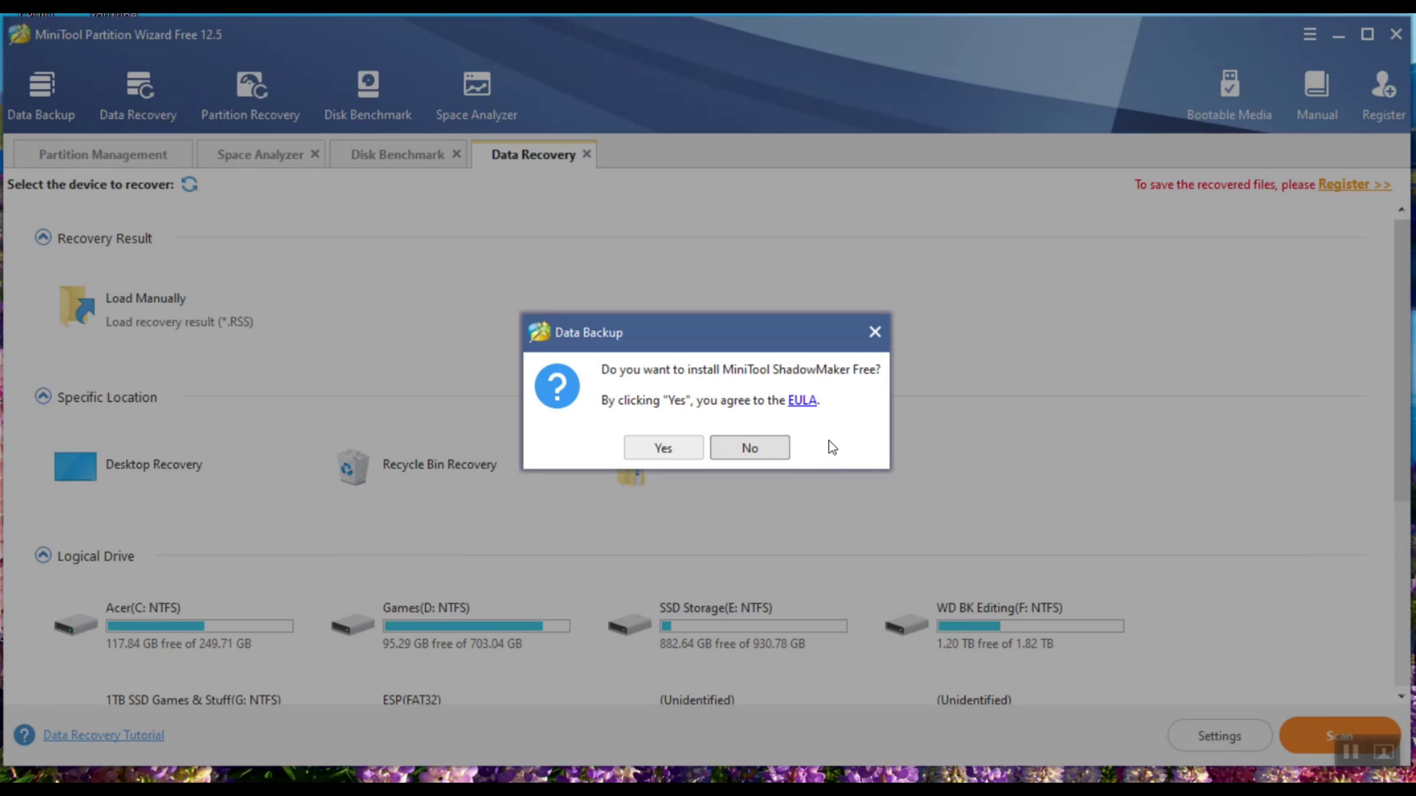
{"action": "left_click", "coordinate": [877, 329]}
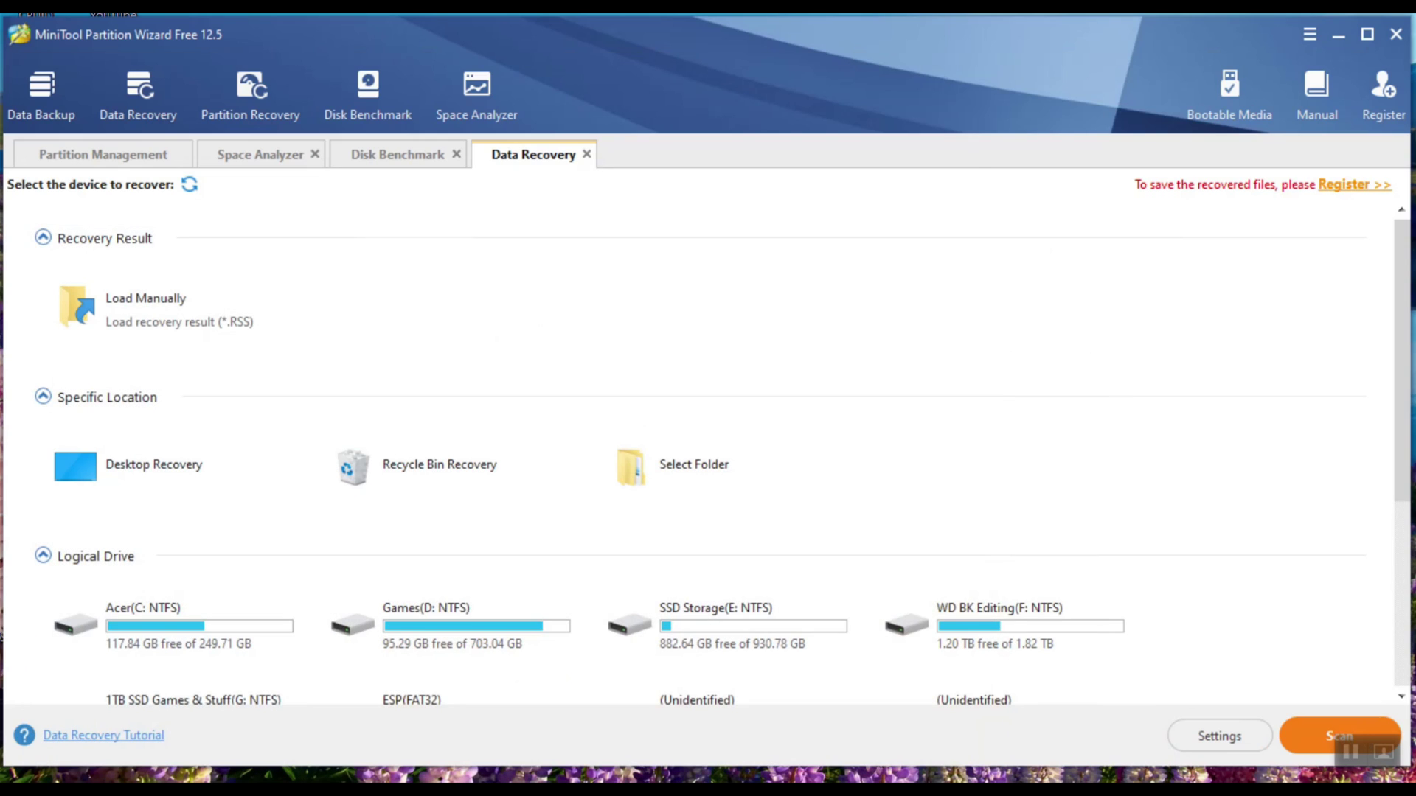
{"action": "left_click", "coordinate": [1398, 34]}
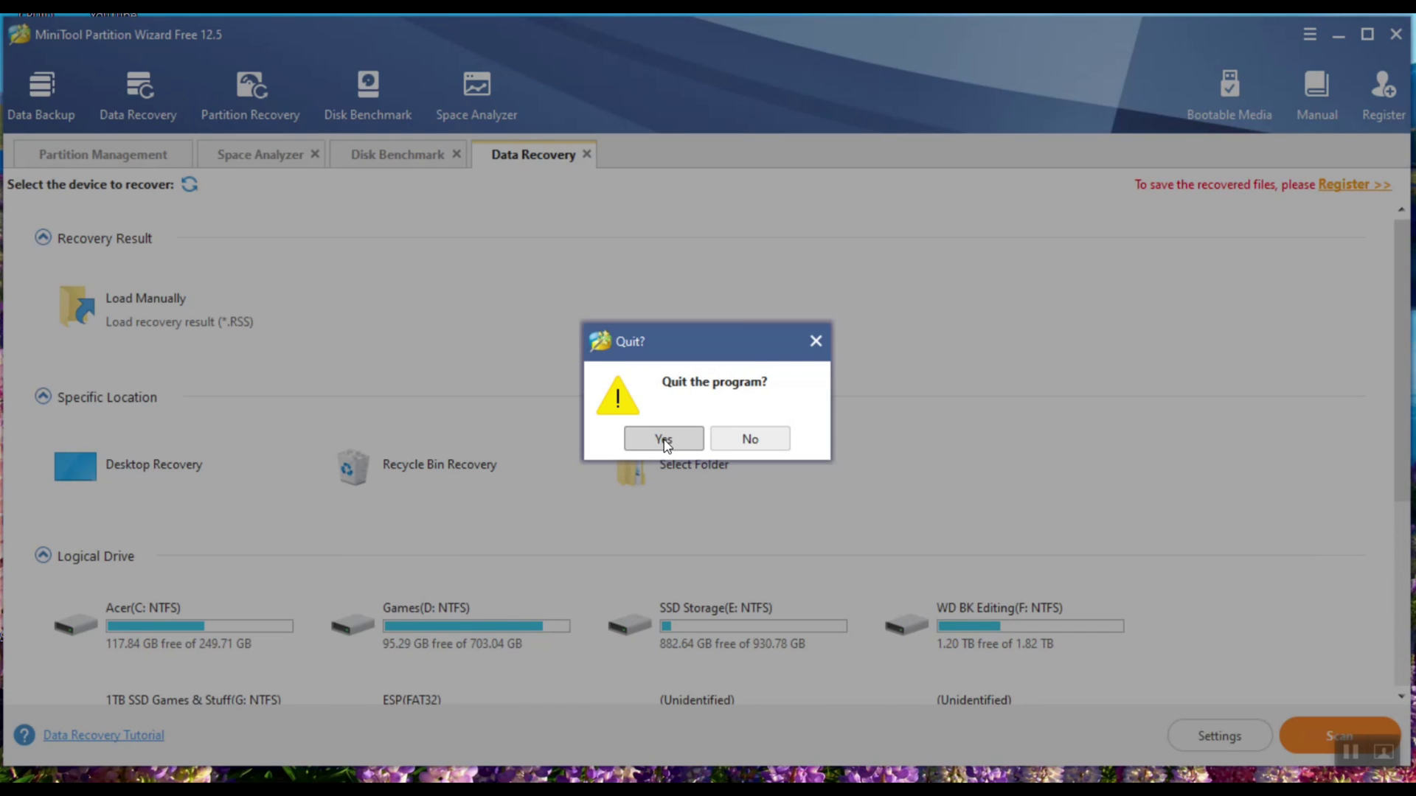
{"action": "left_click", "coordinate": [662, 440]}
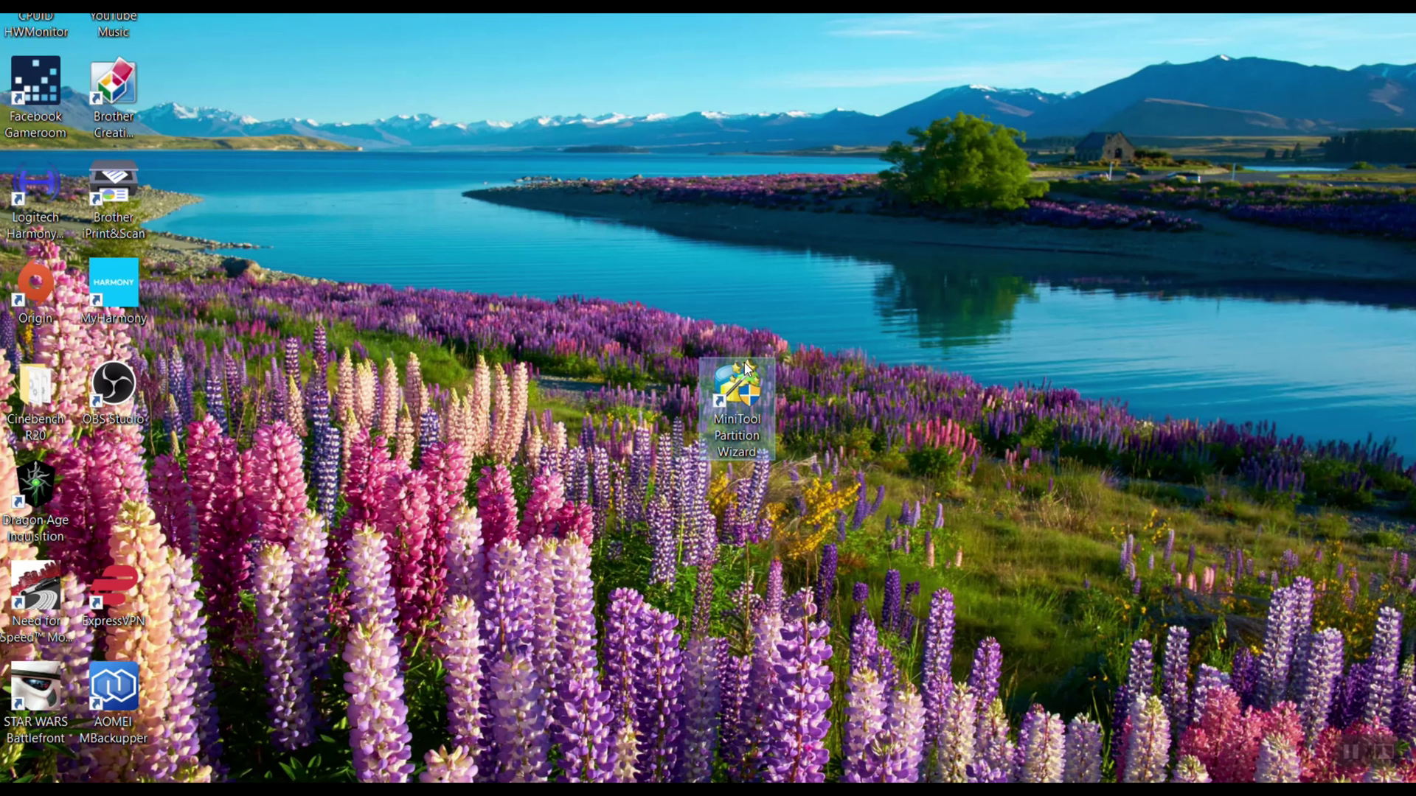